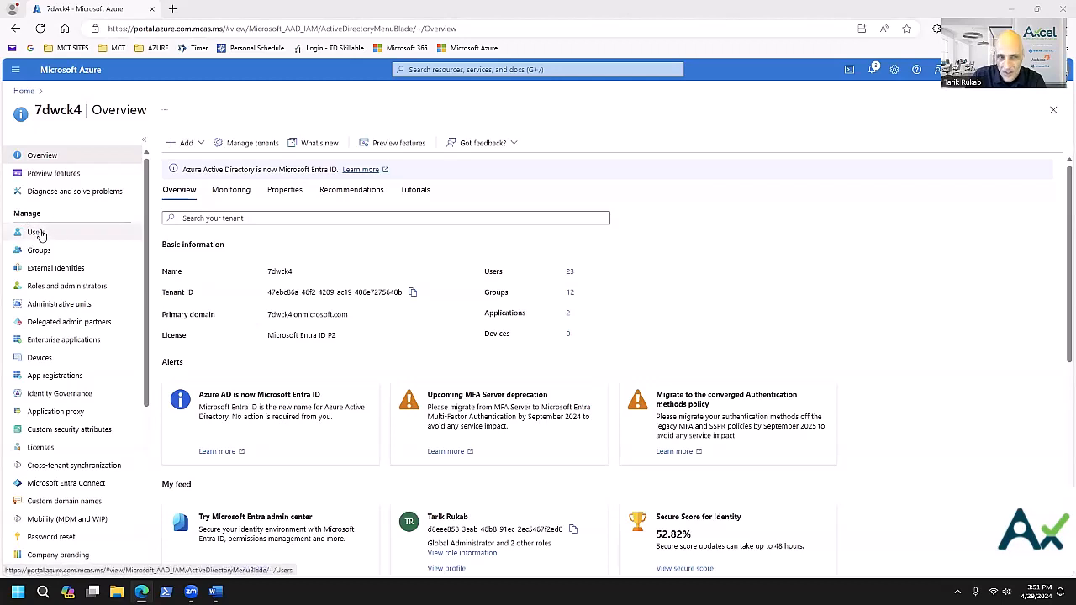
Open the per-user MFA page from the tenant's user list
double_click(22, 213)
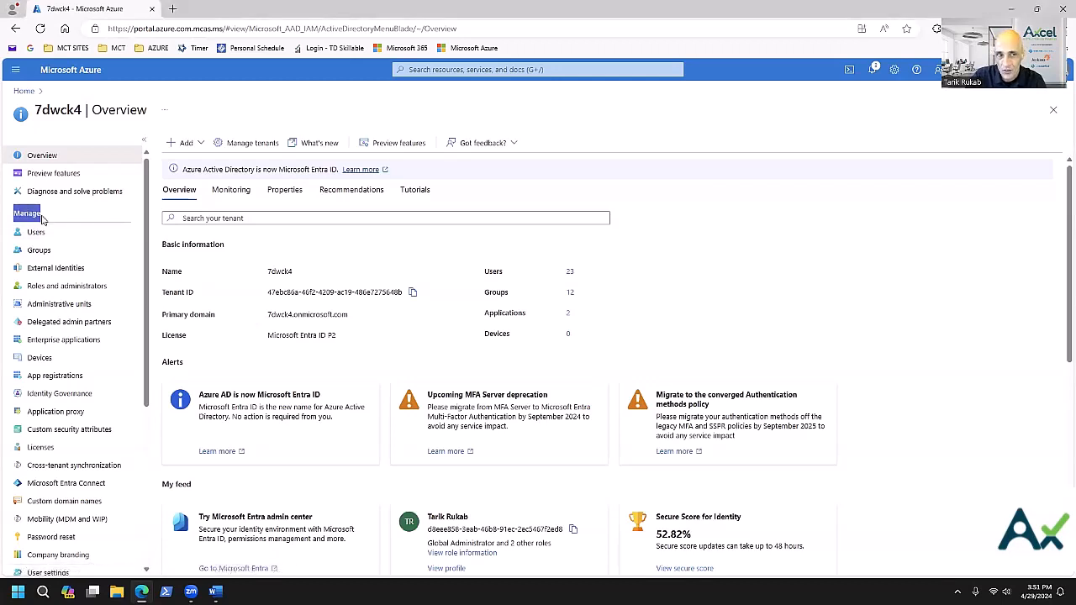
click(36, 233)
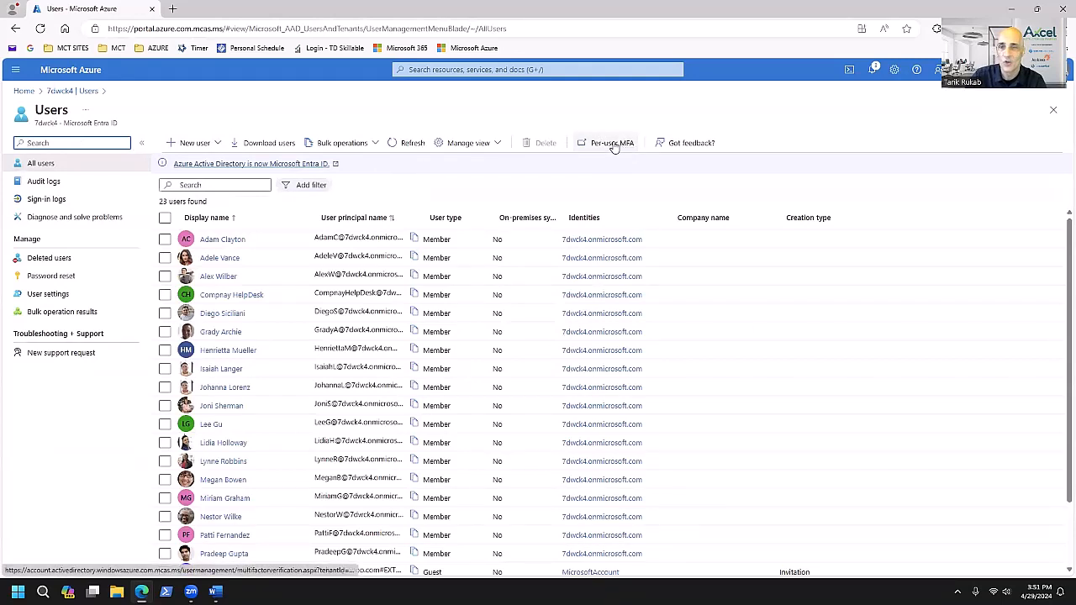
click(612, 145)
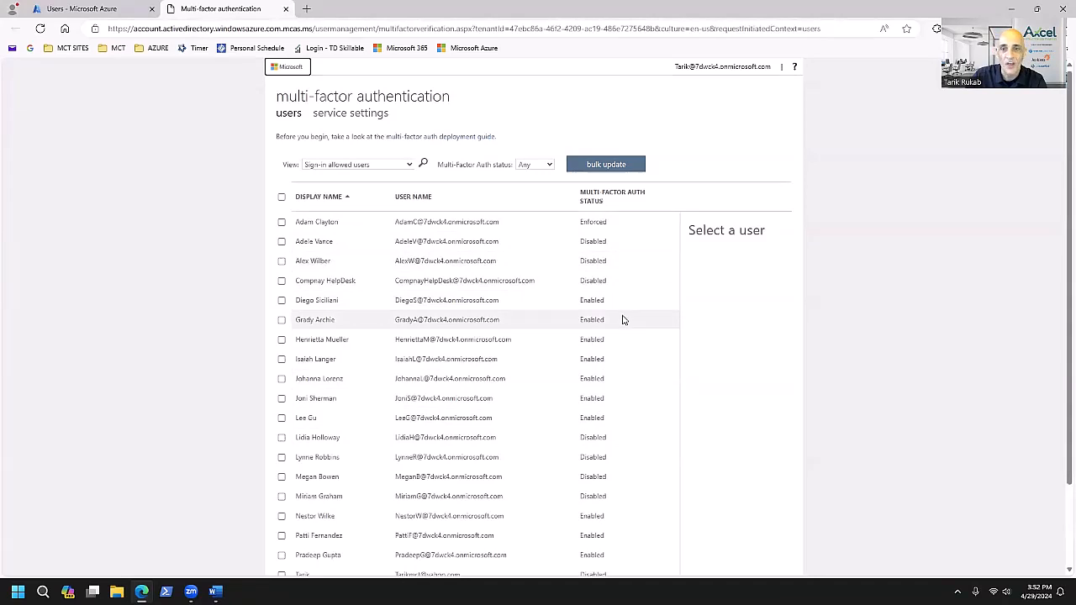
Enable multi-factor authentication for the thirteenth user in the list and dismiss the confirmation message
scroll(624, 320, down, 2)
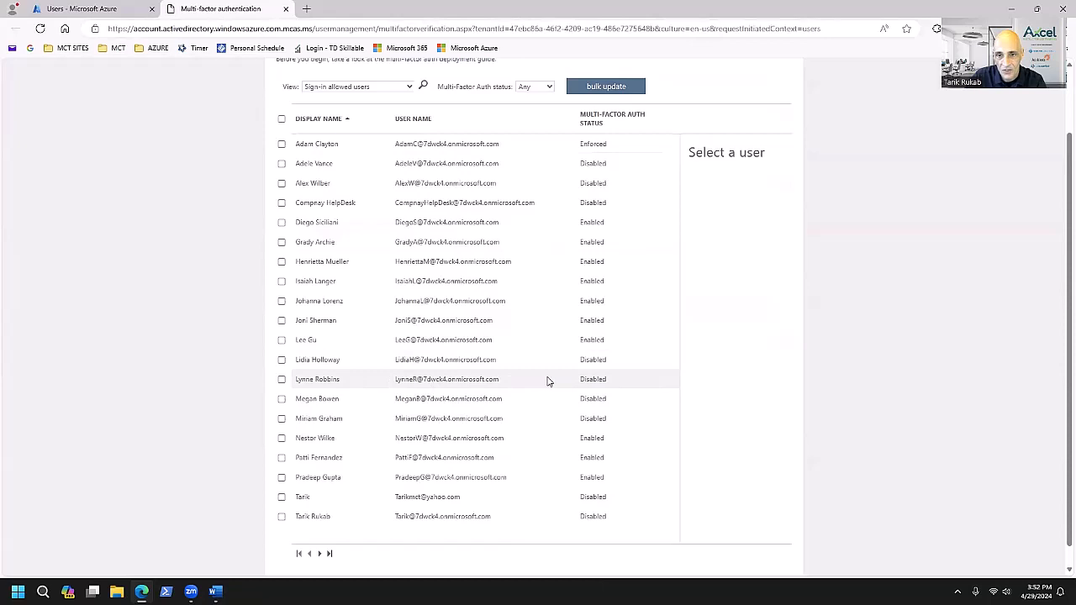
click(283, 380)
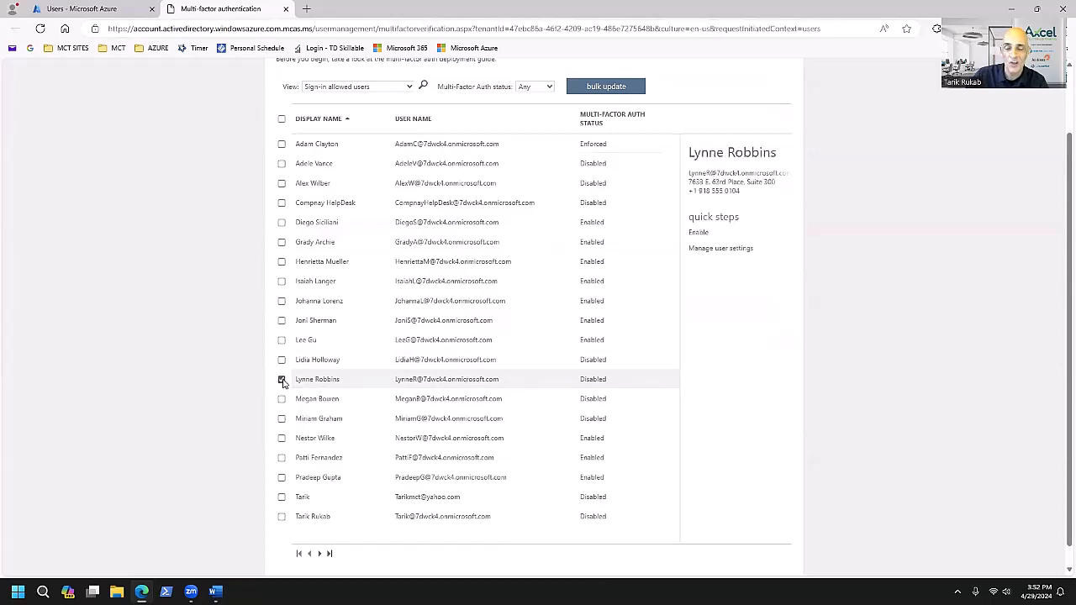
click(699, 233)
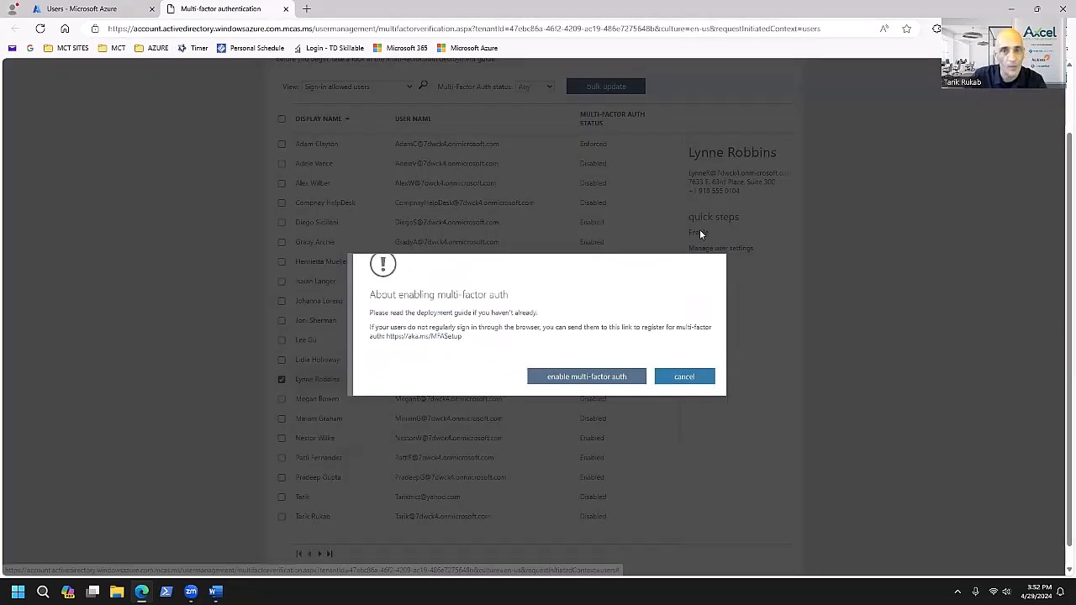
click(618, 378)
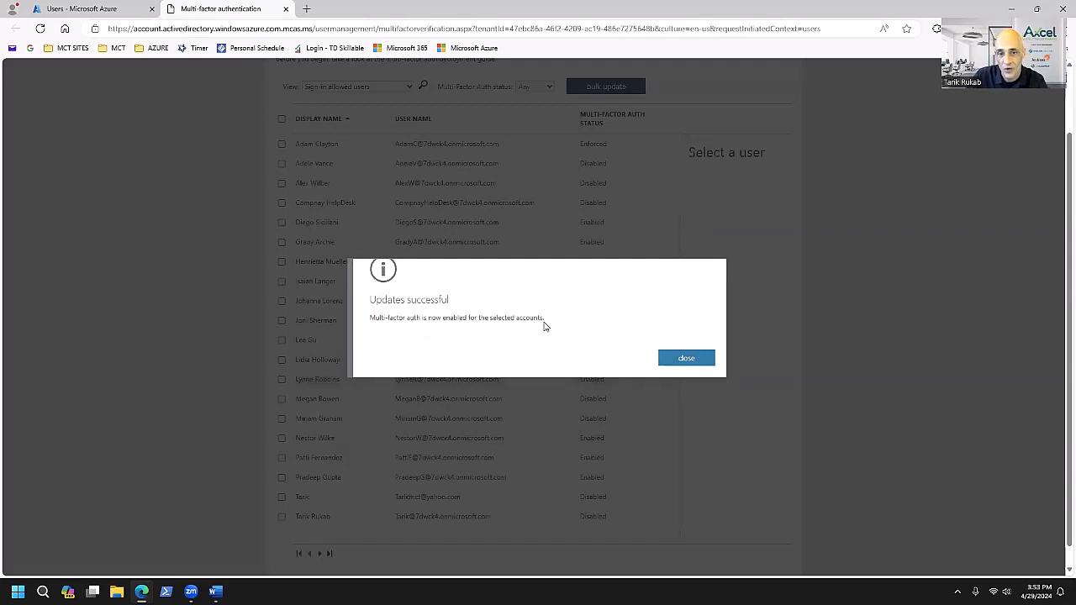
click(687, 360)
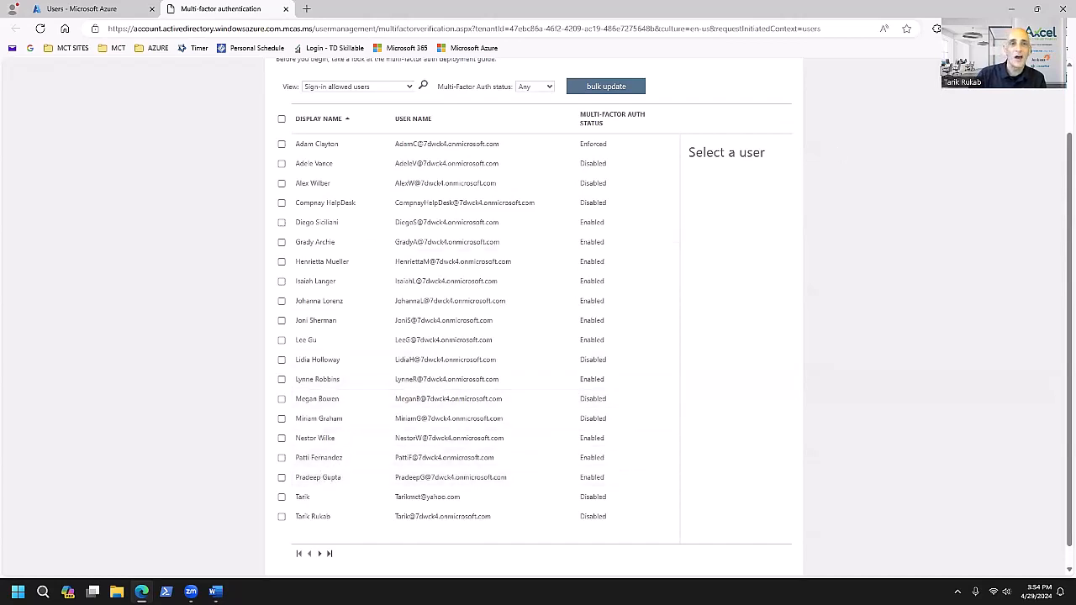
Close the multi-factor authentication page and the Users page to return to the tenant overview
click(286, 9)
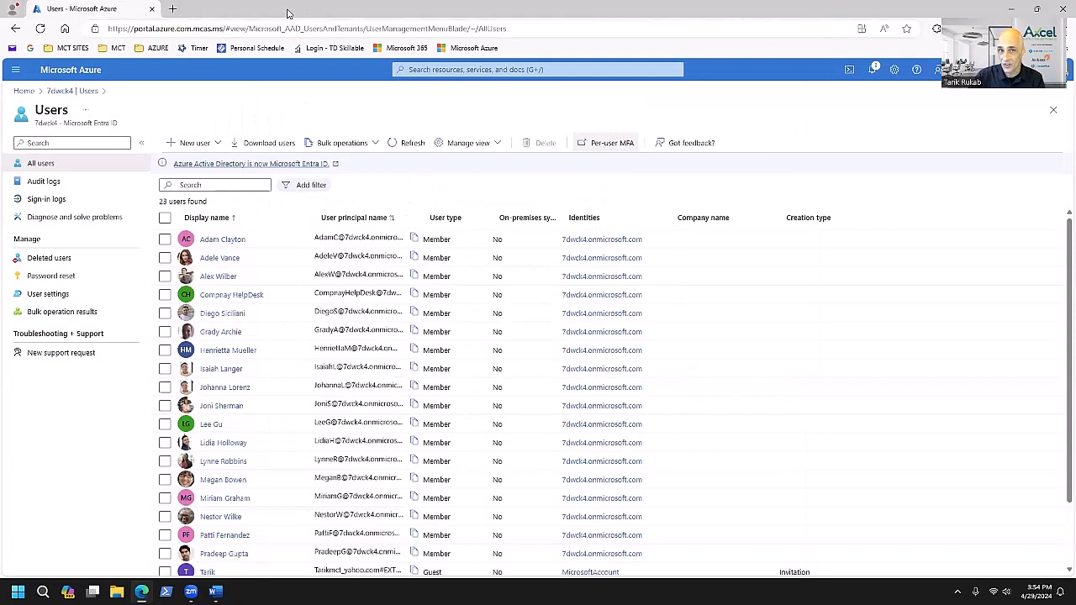
click(1053, 110)
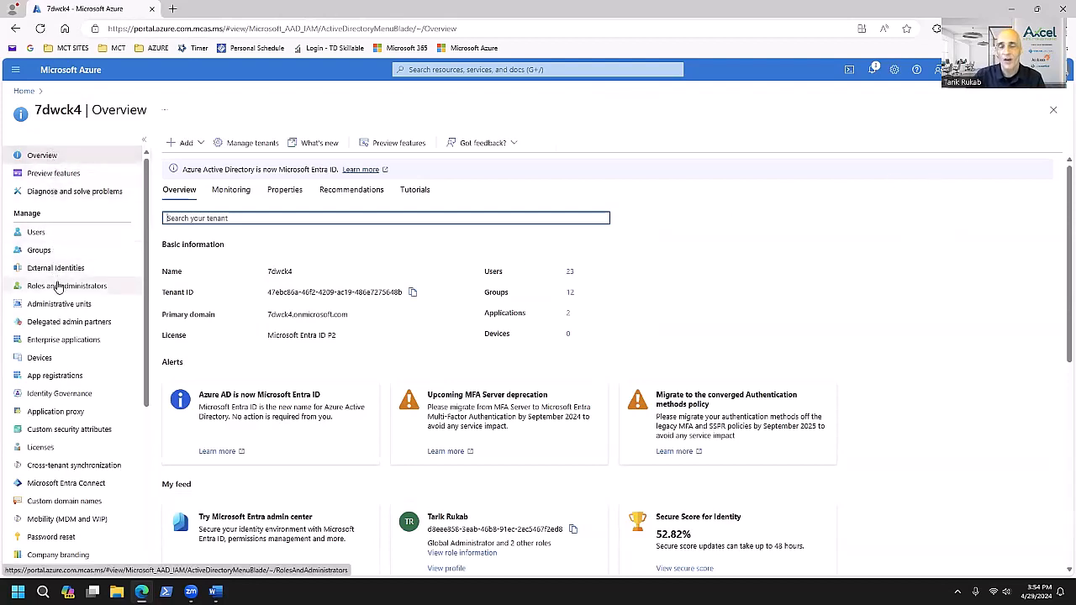
click(434, 70)
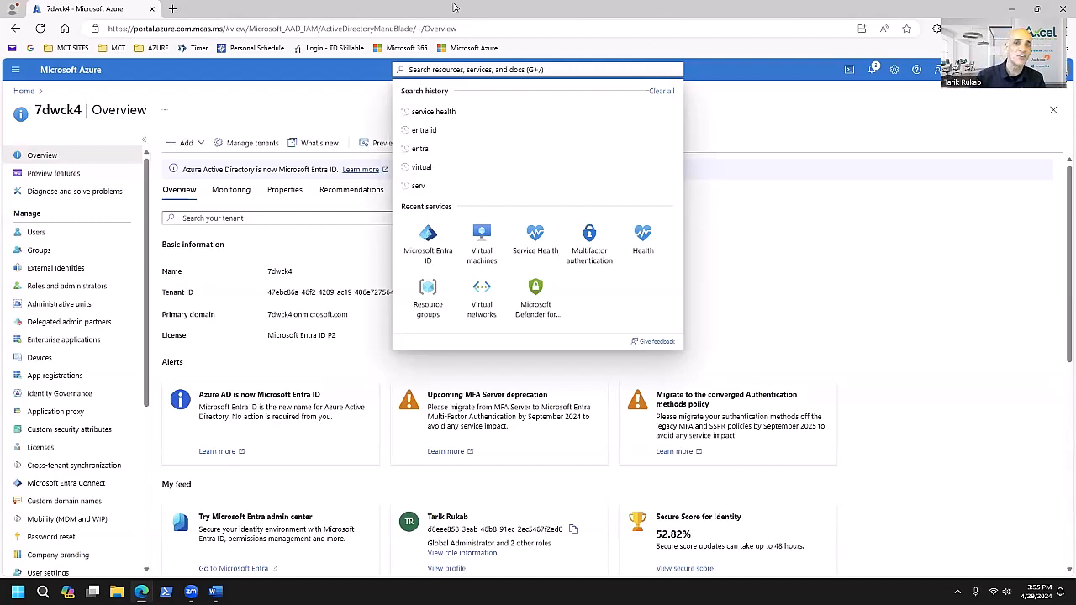
click(831, 245)
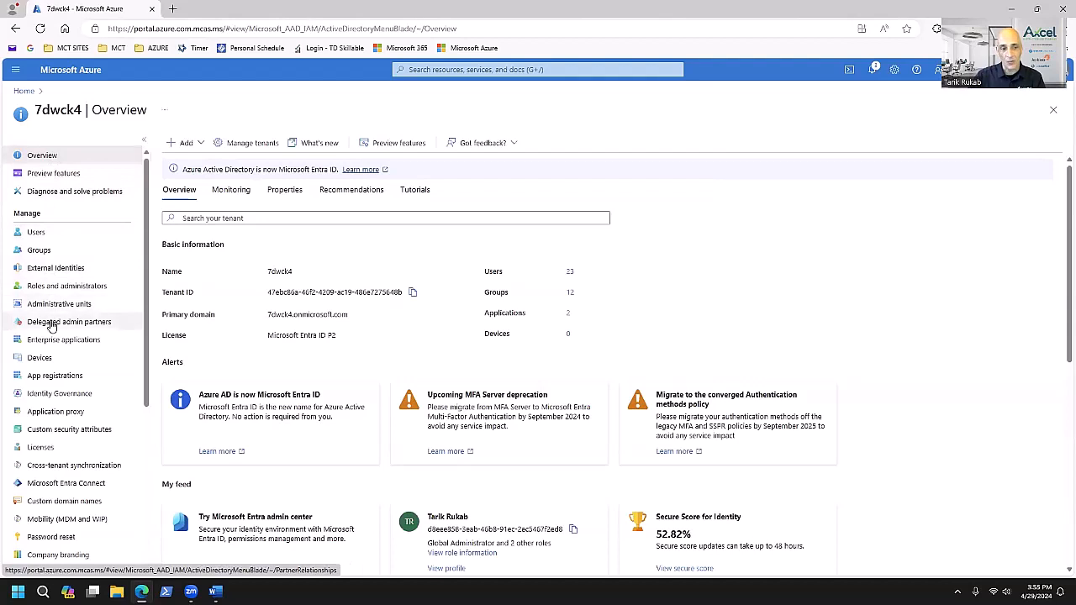
Open the Conditional Access policies from the tenant's Security settings
scroll(52, 319, down, 2)
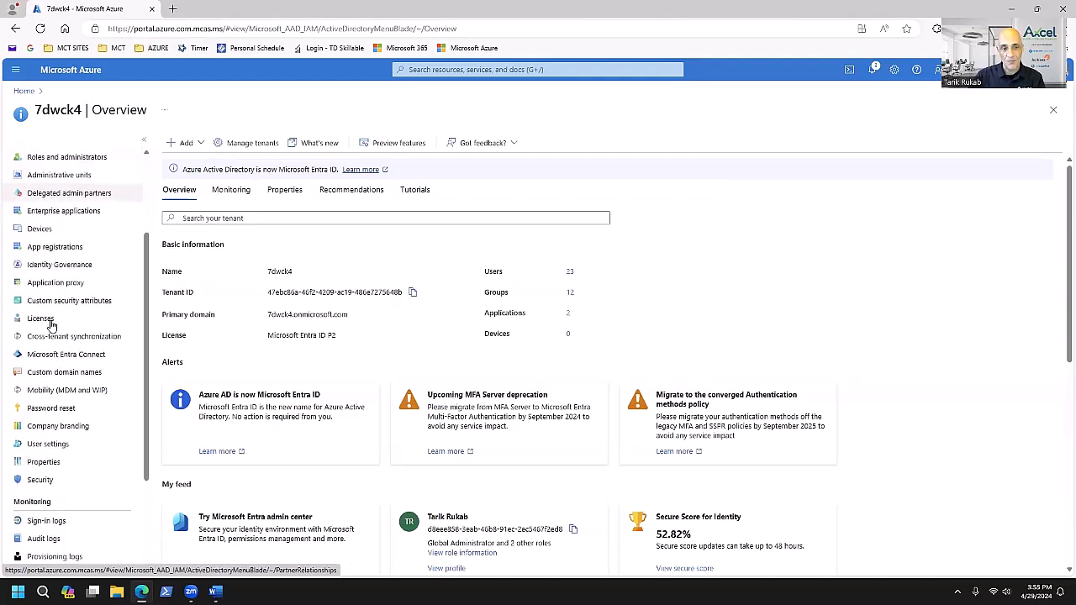
click(40, 480)
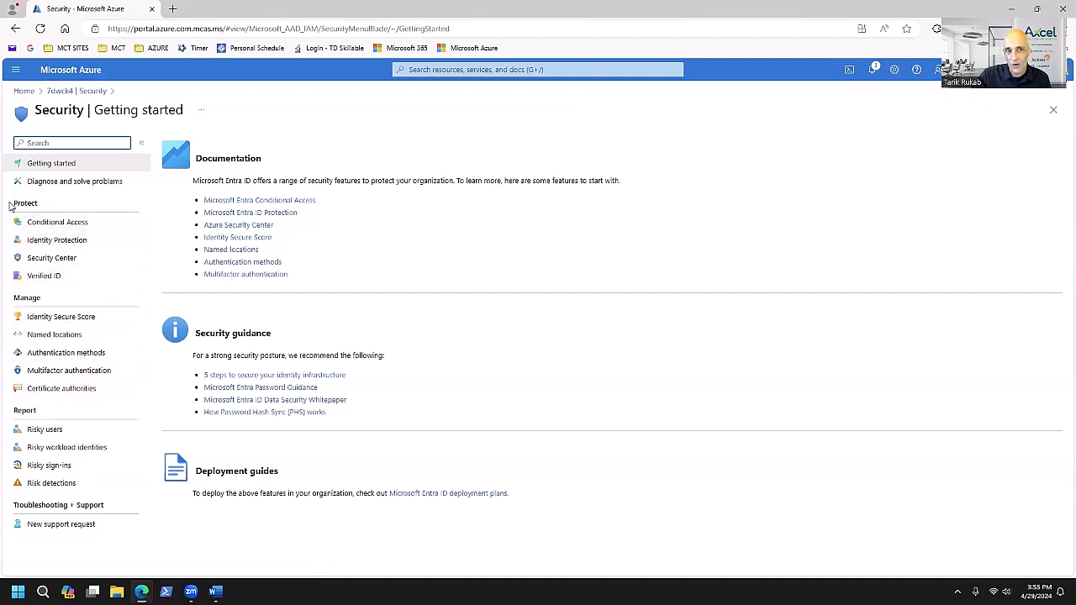
drag(10, 205, 45, 210)
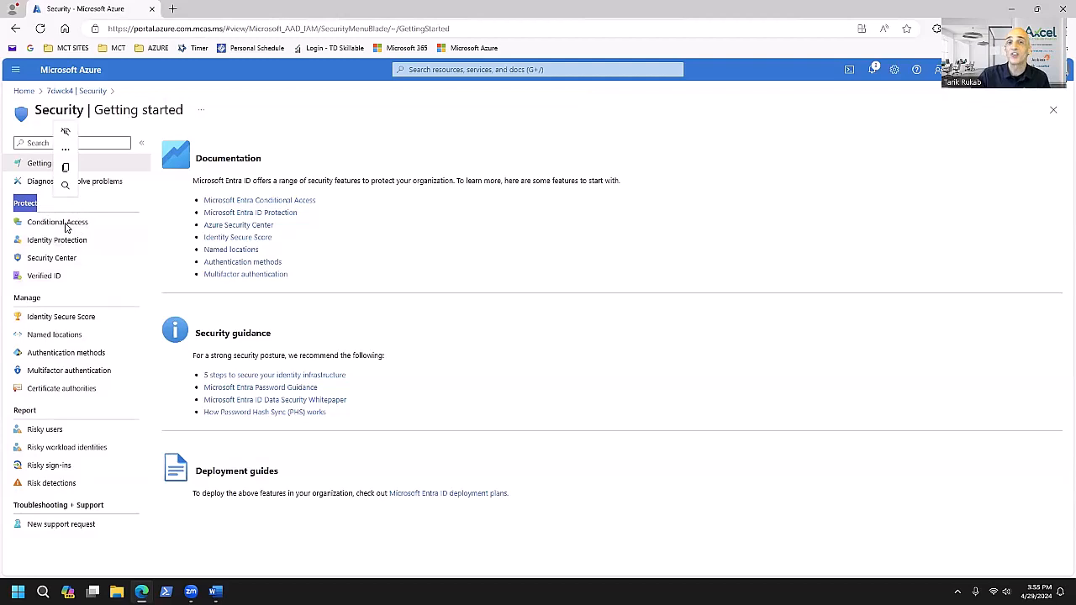
click(65, 223)
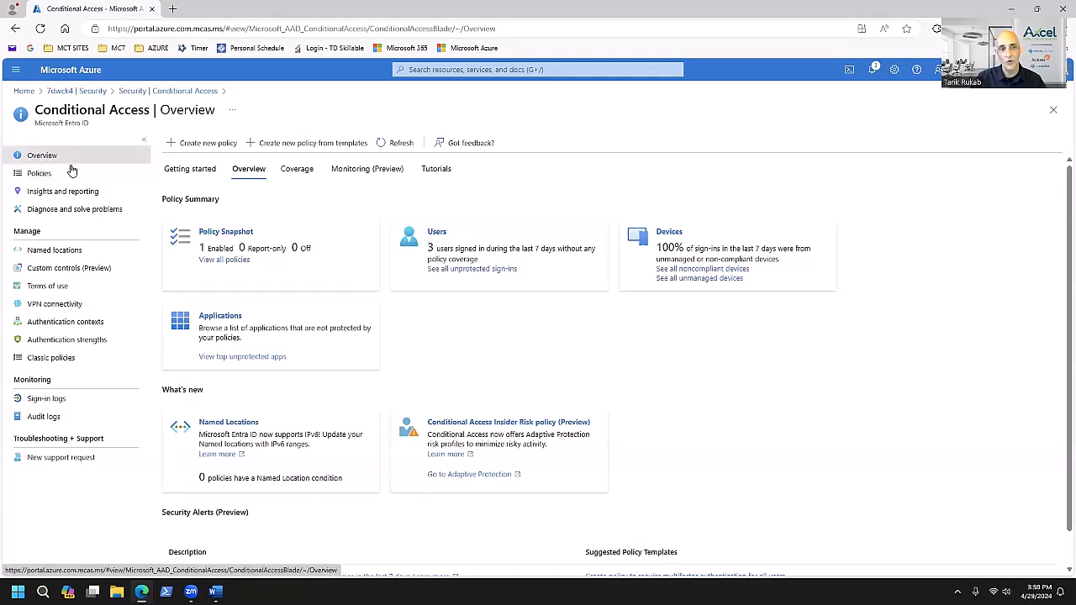
click(37, 175)
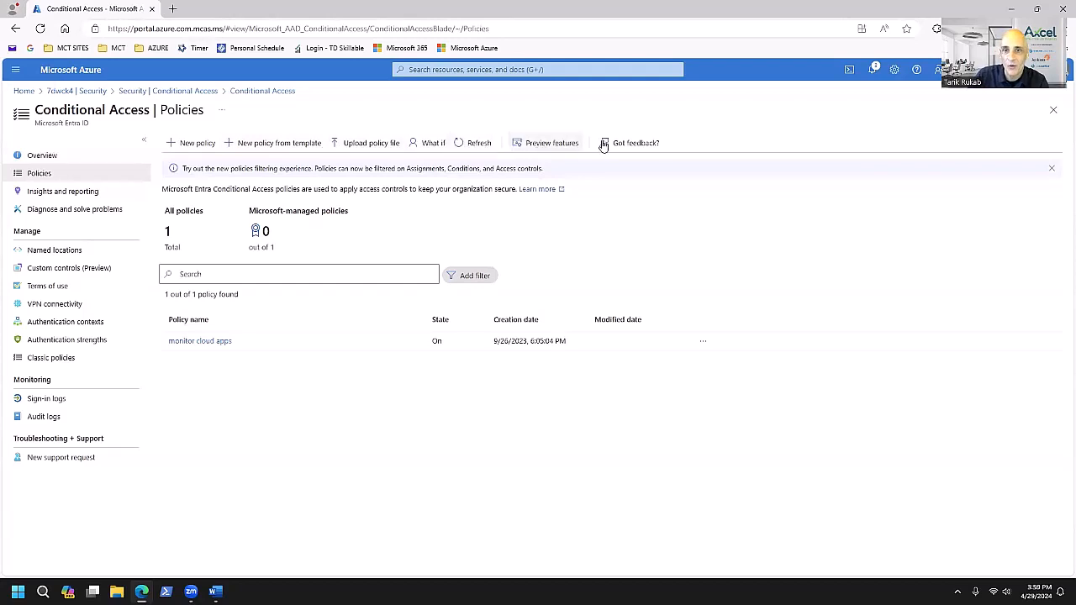
Look through the Secure foundation policy templates and leave without creating a policy from them
click(270, 144)
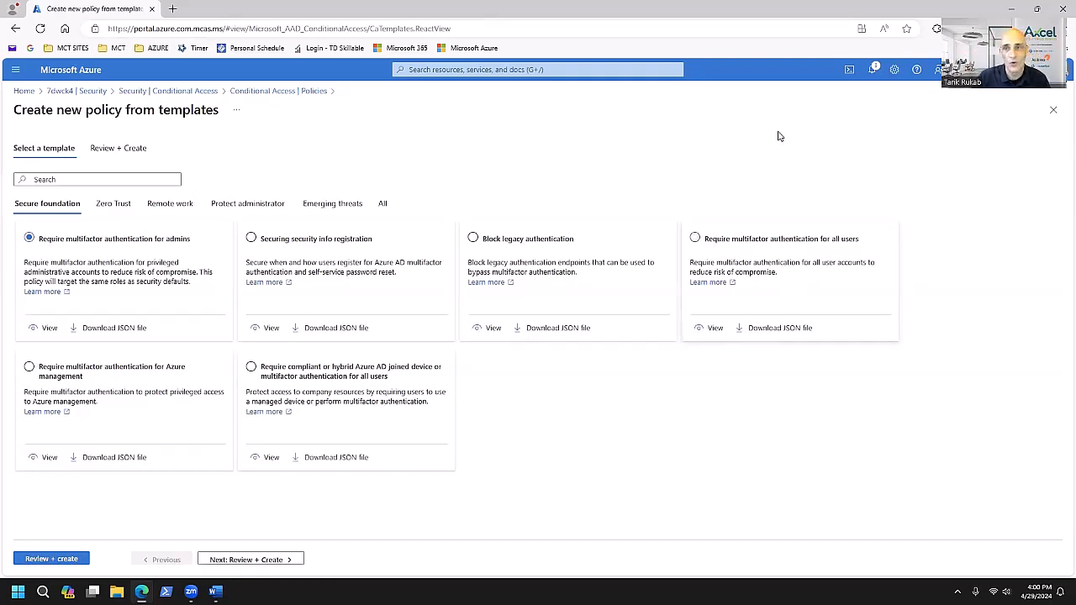
click(1053, 113)
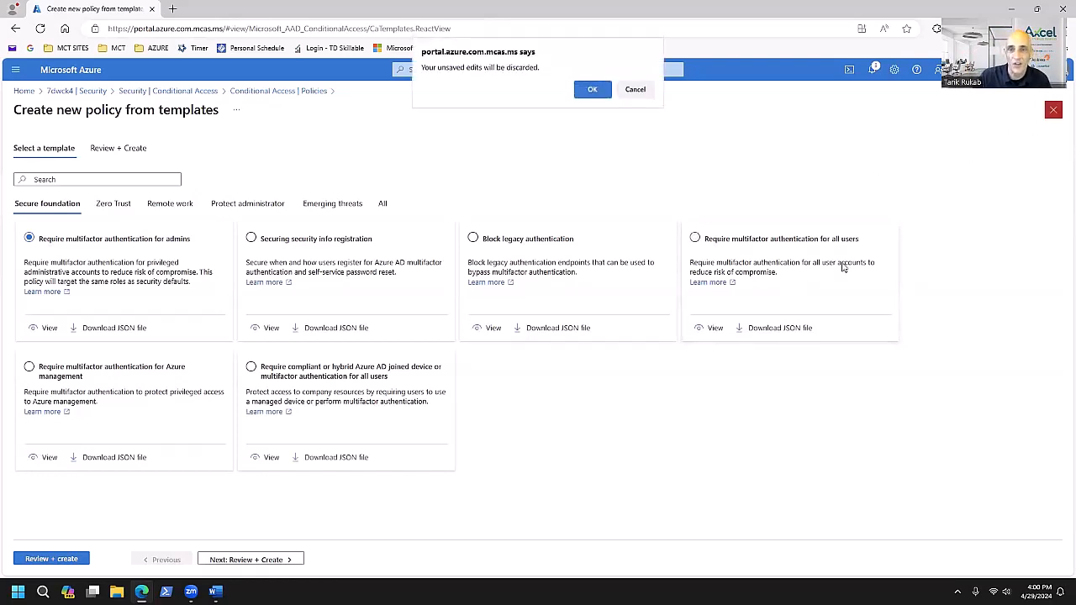
click(582, 94)
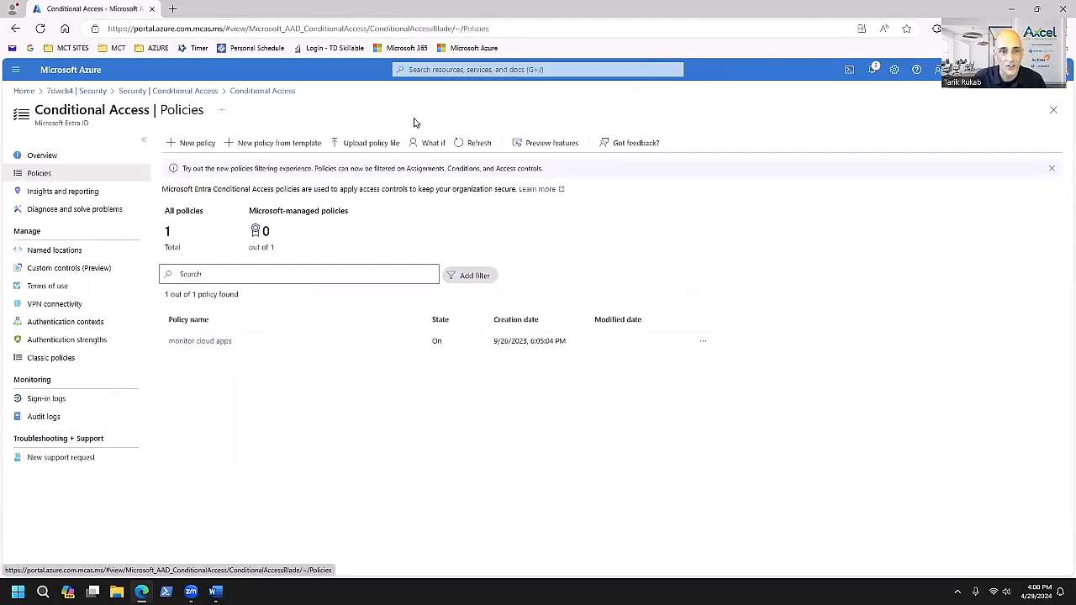
Start a new Conditional Access policy and name it "Require MFA for M365"
click(195, 144)
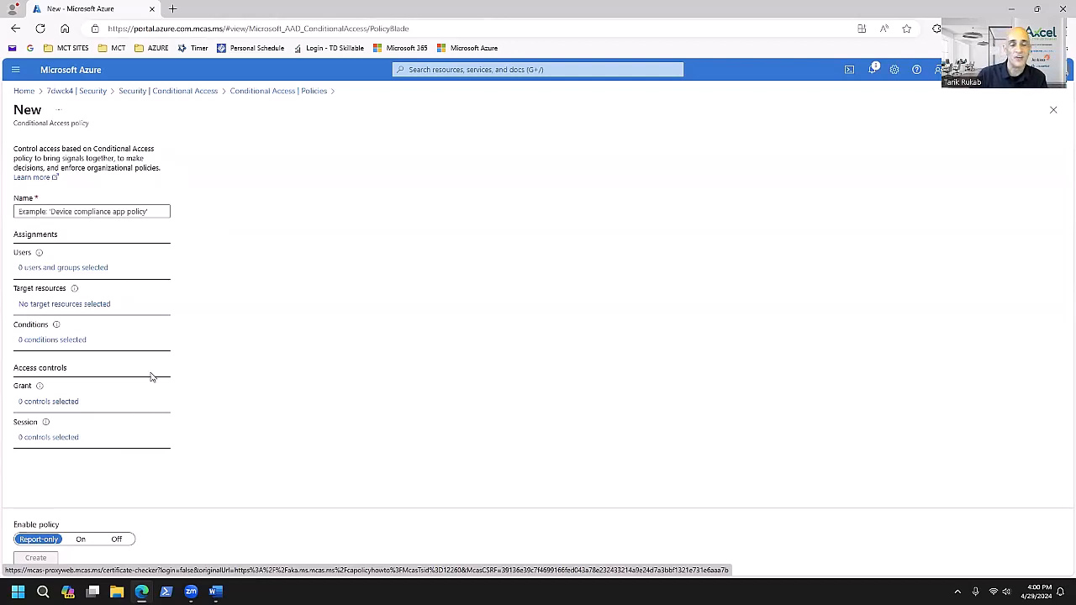
click(85, 213)
right_click(86, 215)
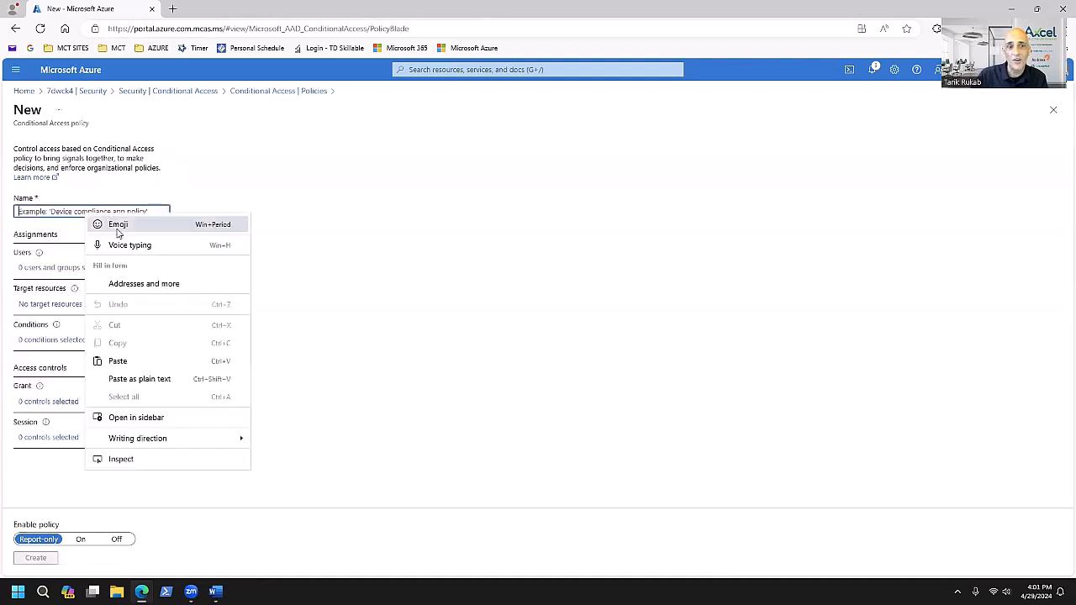
click(126, 361)
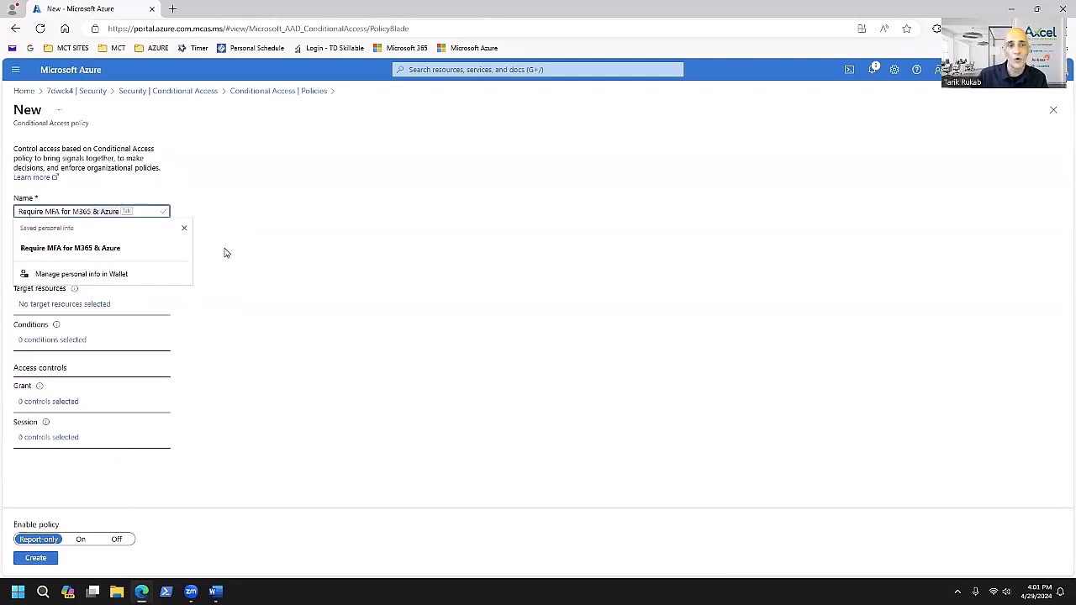
key(BackSpace)
key(BackSpace)
key(BackSpace)
key(BackSpace)
key(BackSpace)
key(BackSpace)
key(BackSpace)
key(BackSpace)
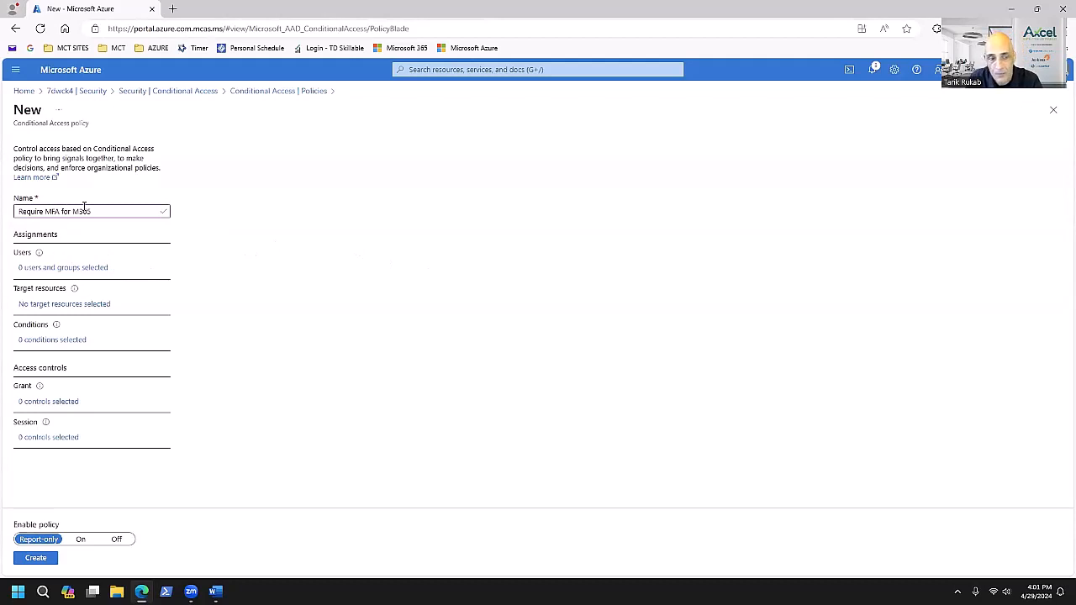
Set the policy's user assignment to include only selected users and groups
click(93, 269)
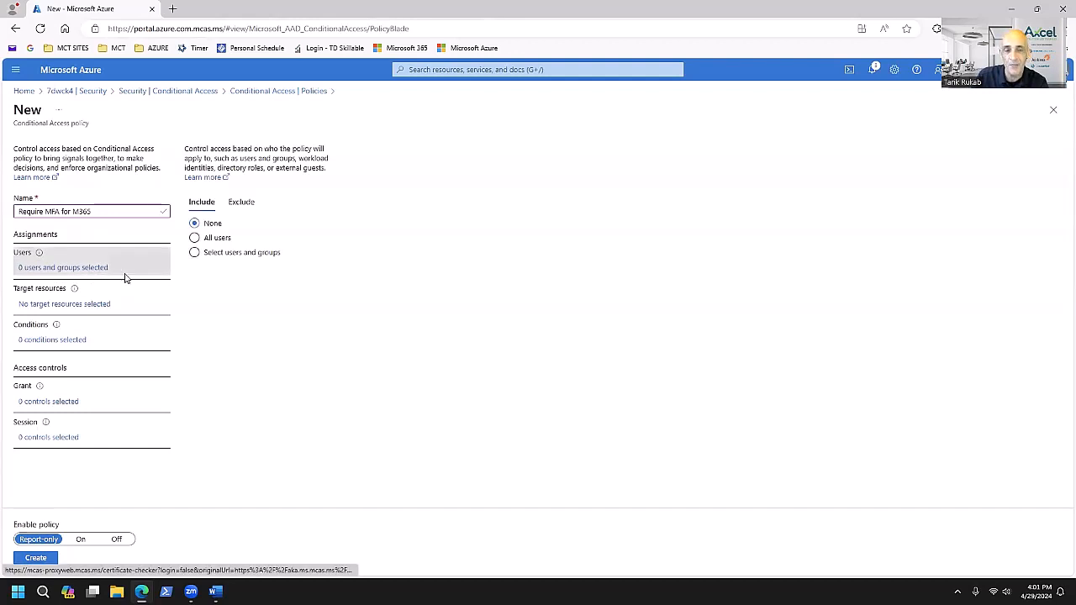
click(195, 238)
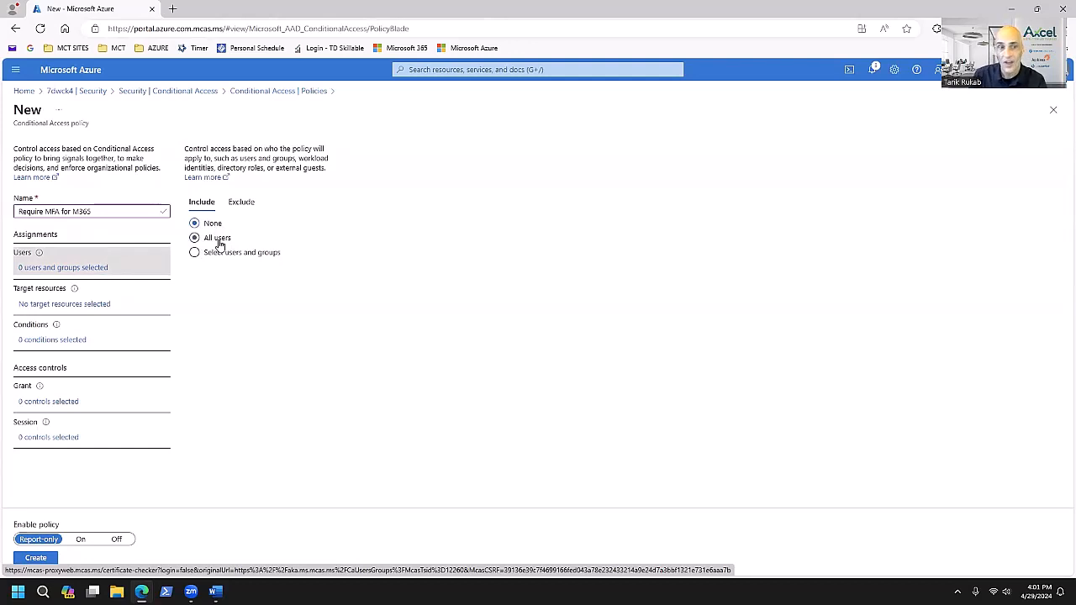
click(206, 253)
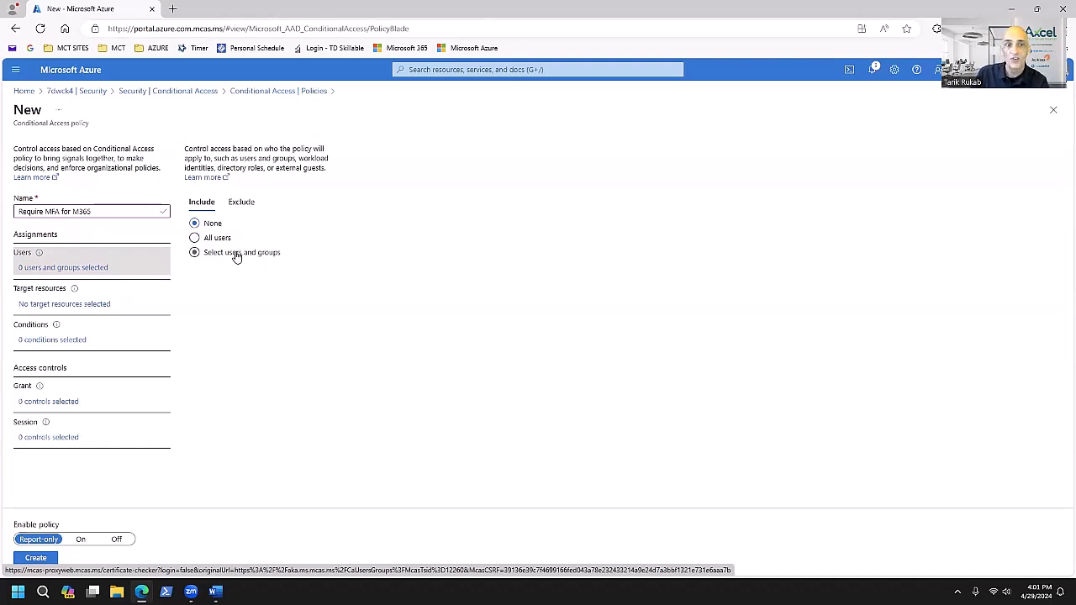
click(236, 256)
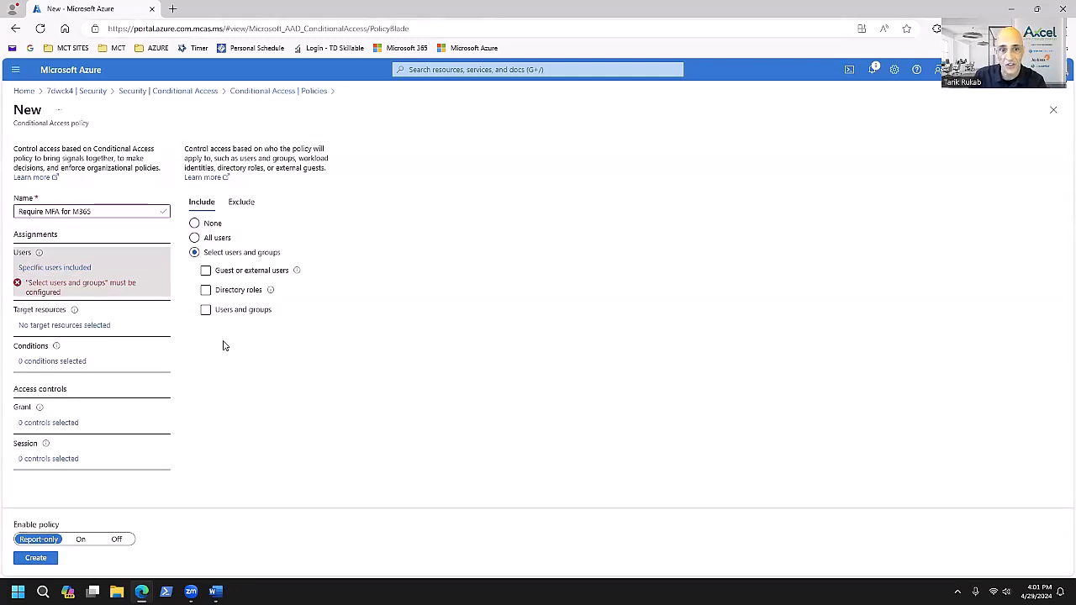
click(221, 278)
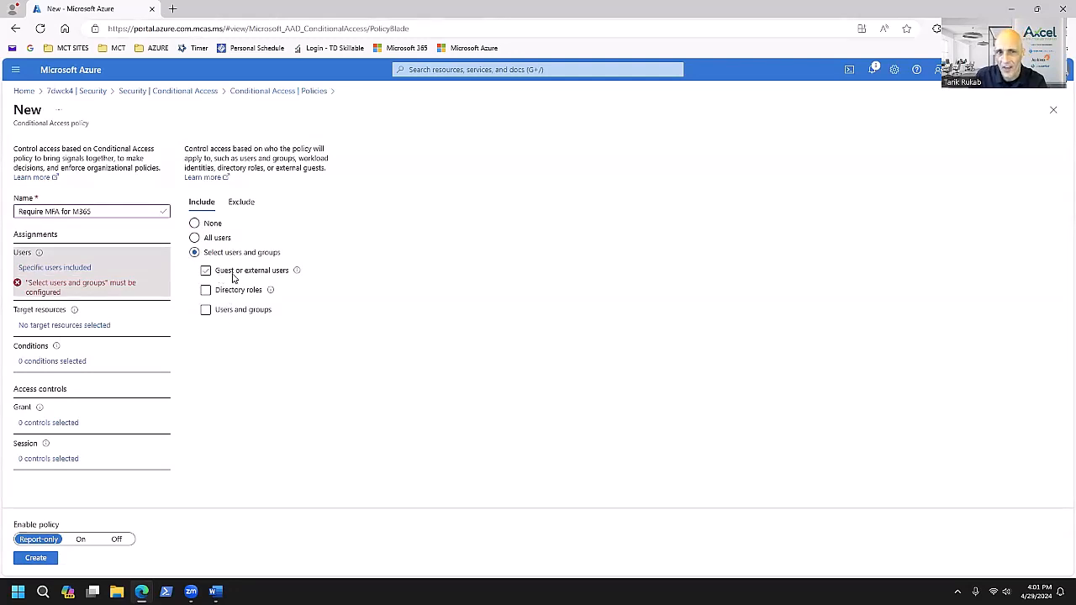
click(231, 272)
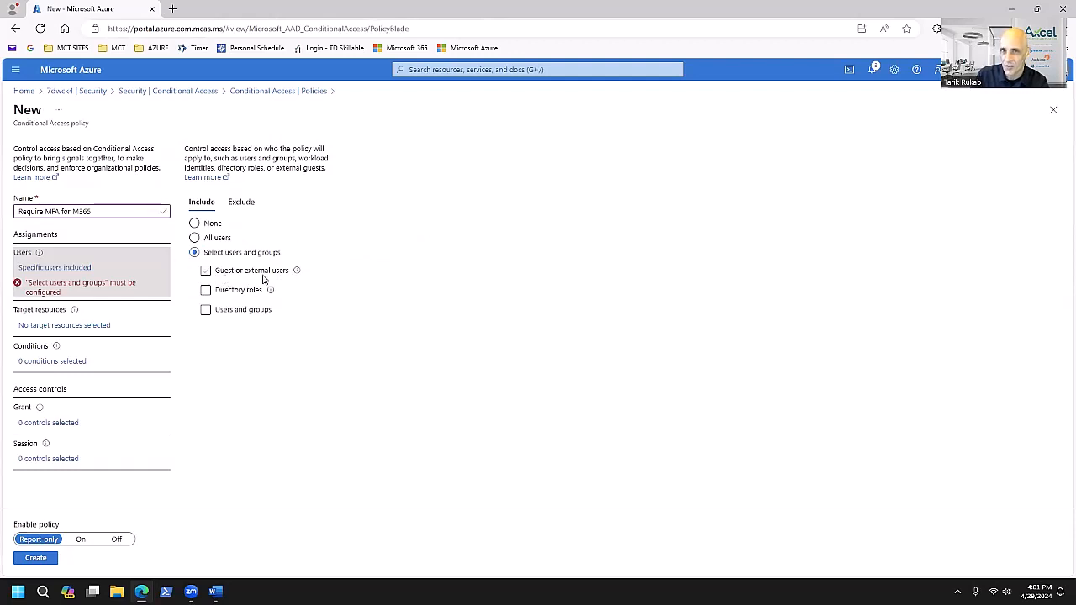
click(233, 274)
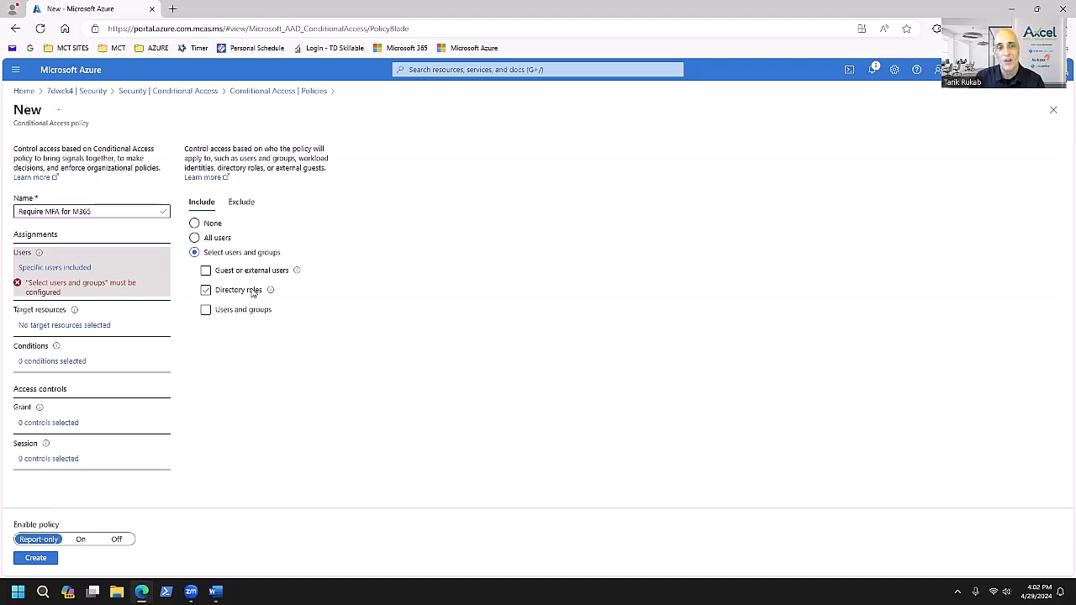
click(221, 238)
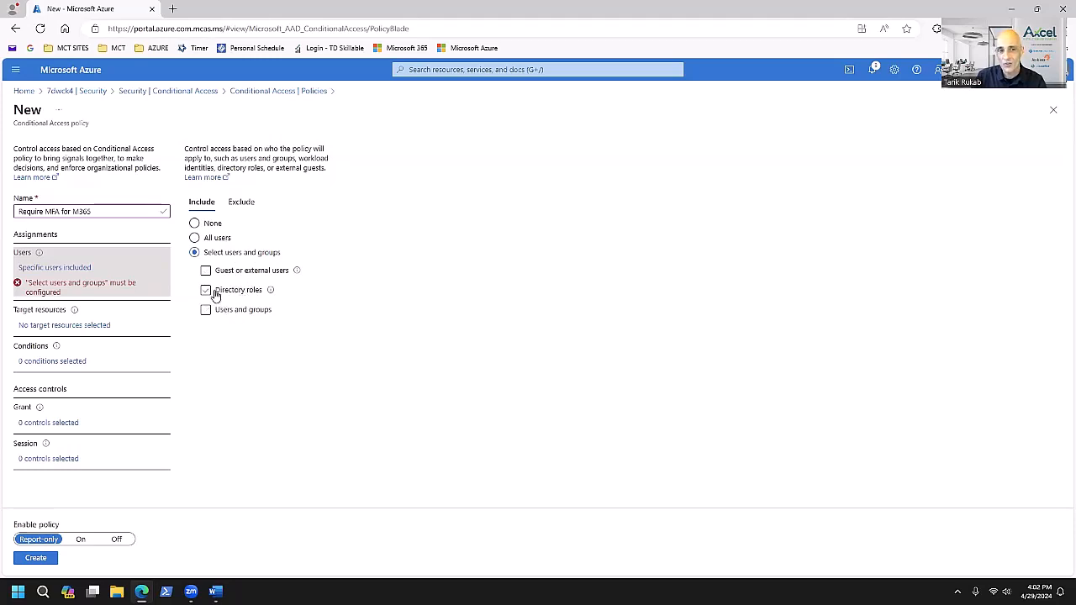
click(207, 292)
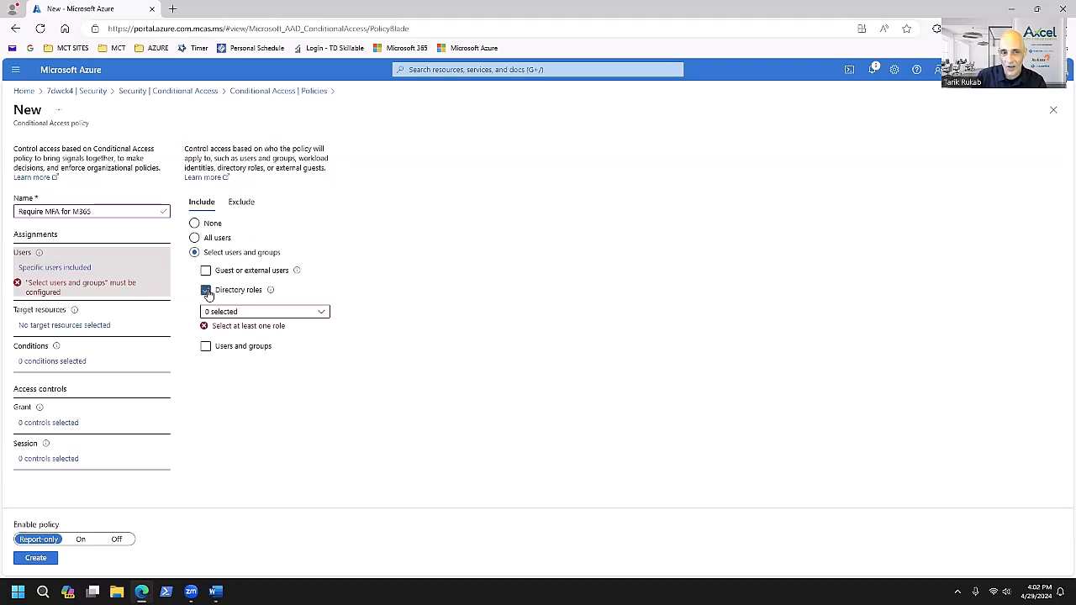
click(270, 313)
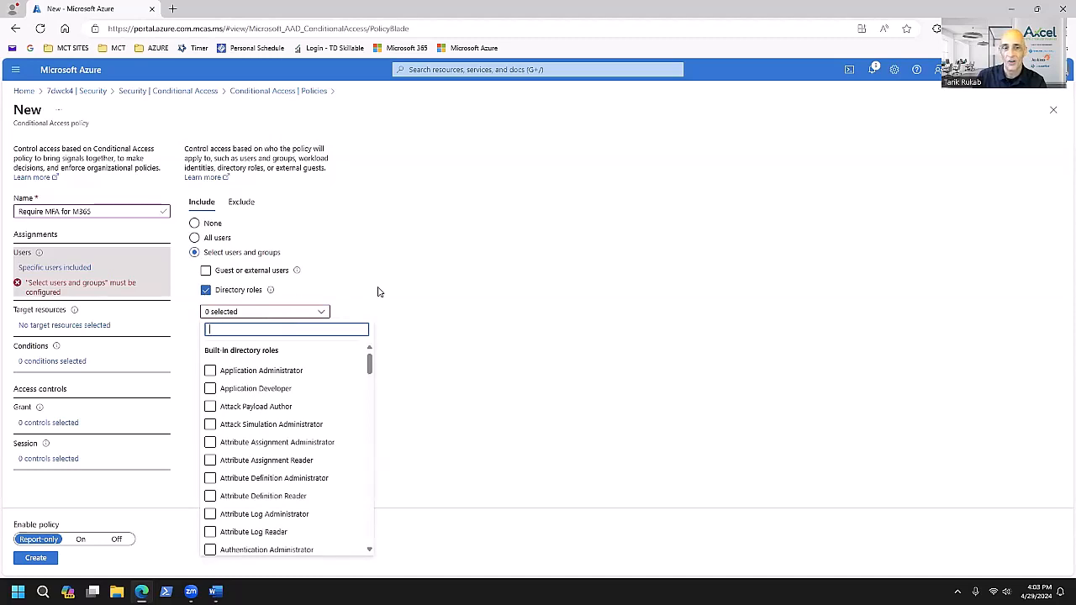
click(206, 291)
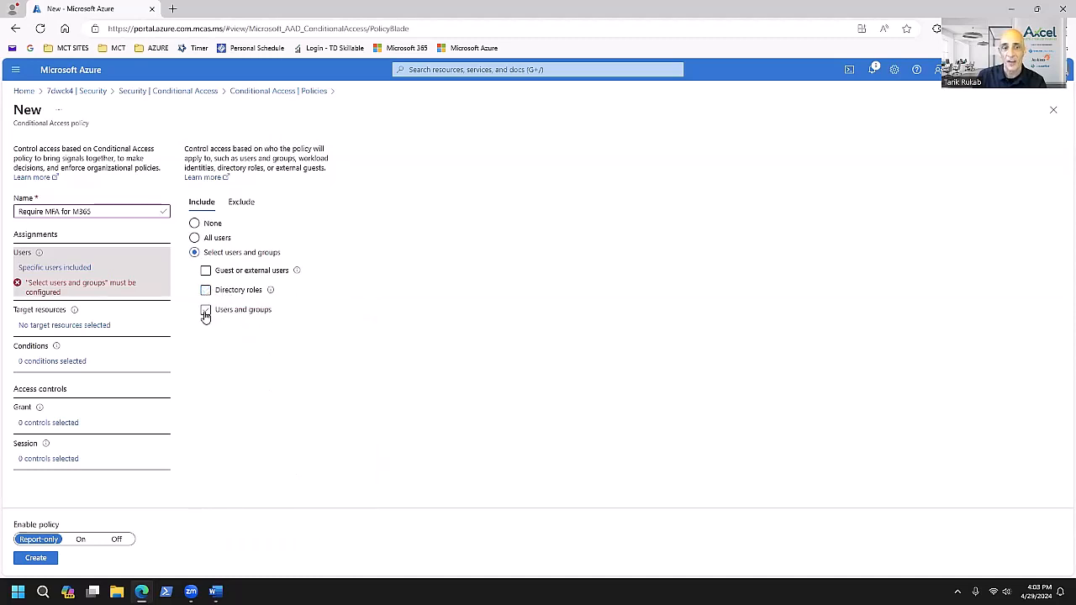
click(206, 310)
click(206, 290)
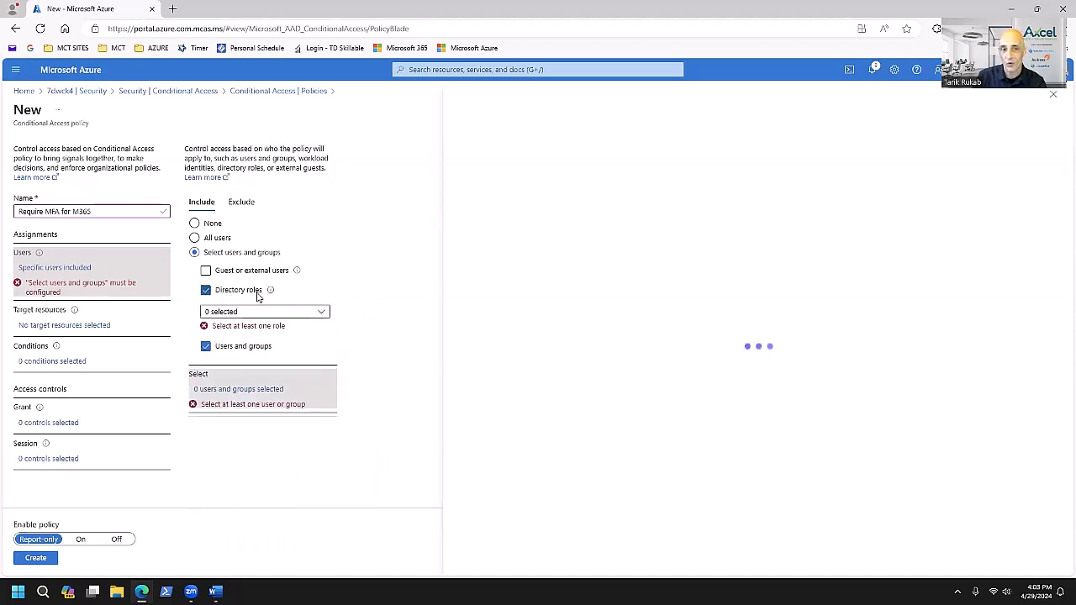
click(206, 271)
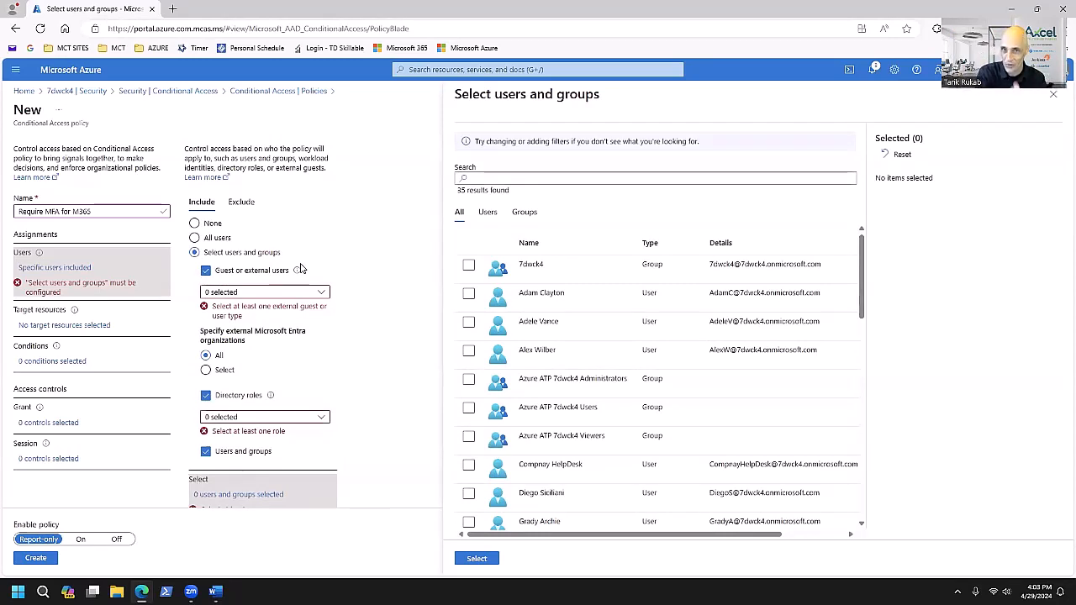
click(205, 271)
click(206, 346)
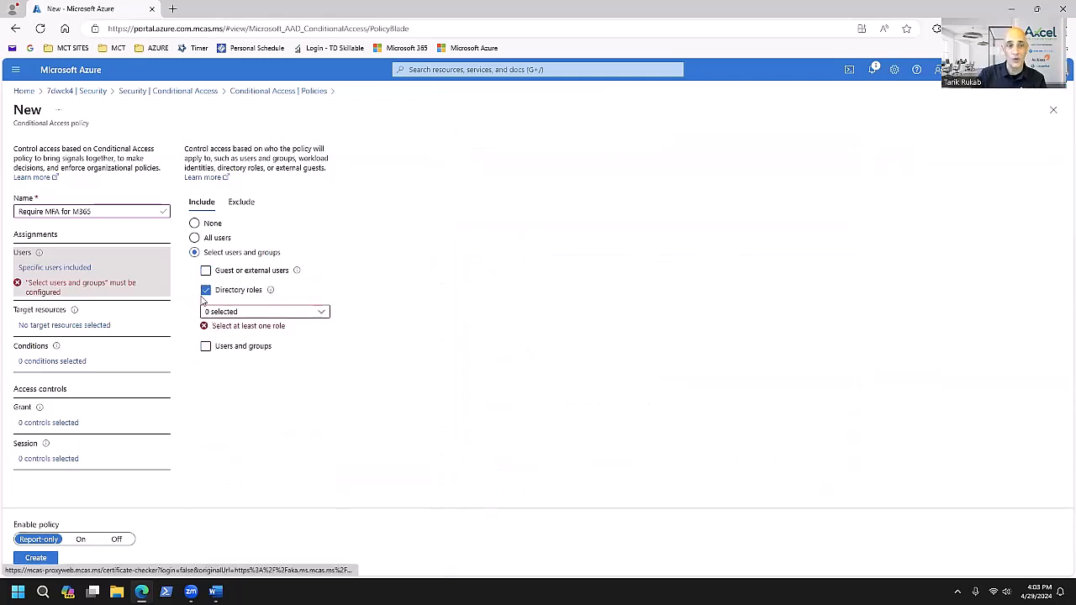
Include all users in the policy's user assignment and open the exclusion settings
click(195, 238)
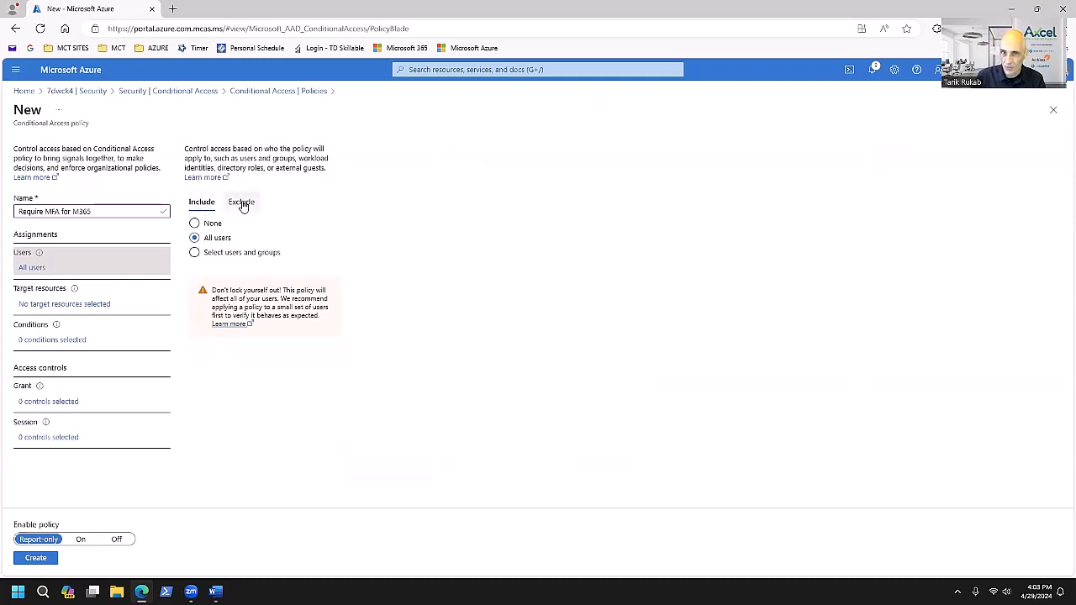
click(242, 204)
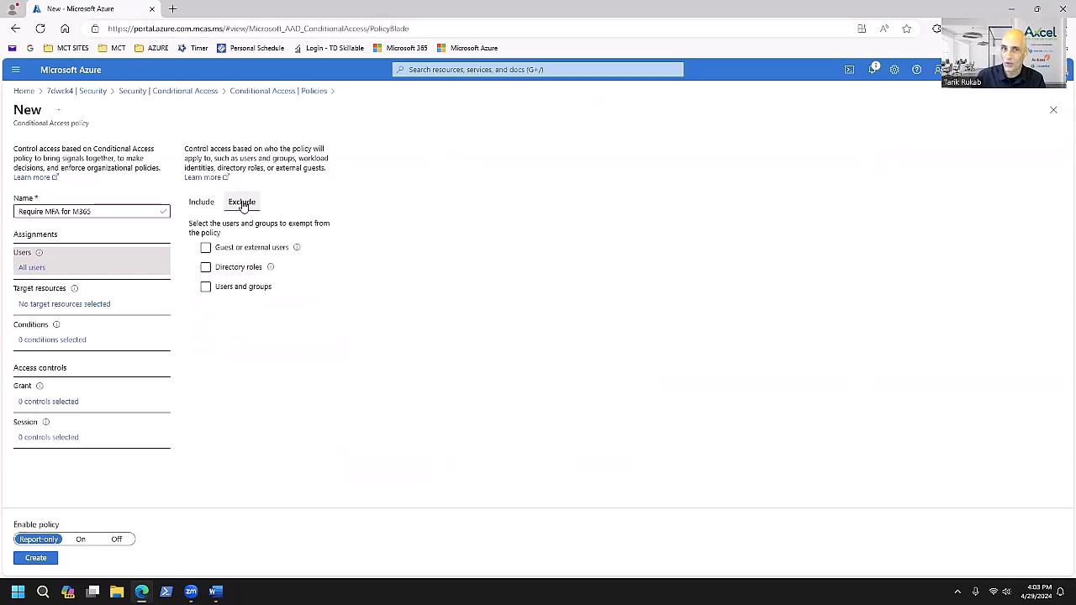
click(250, 271)
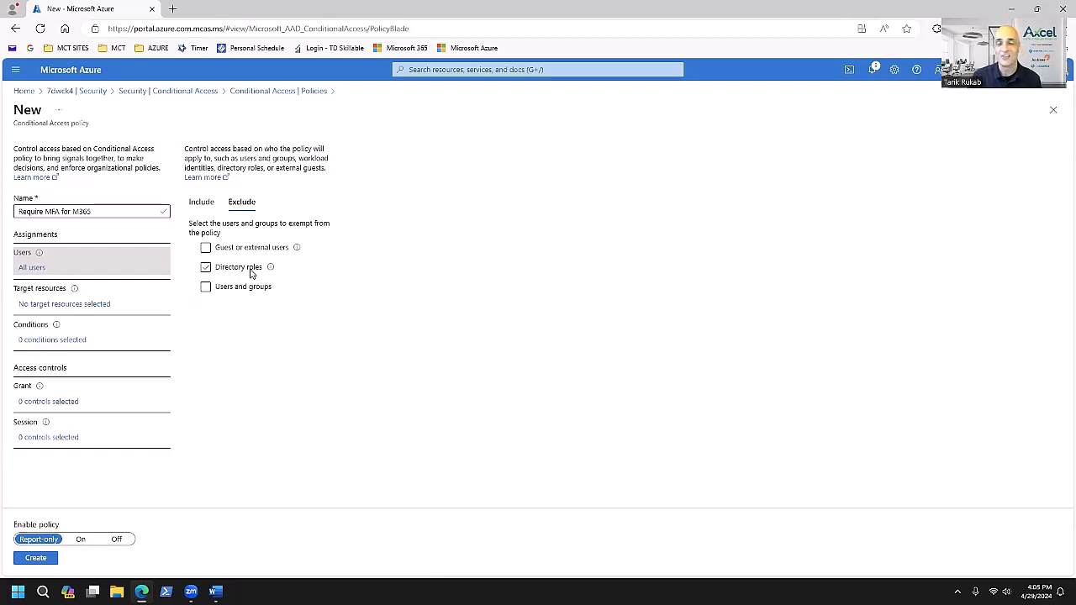
click(251, 270)
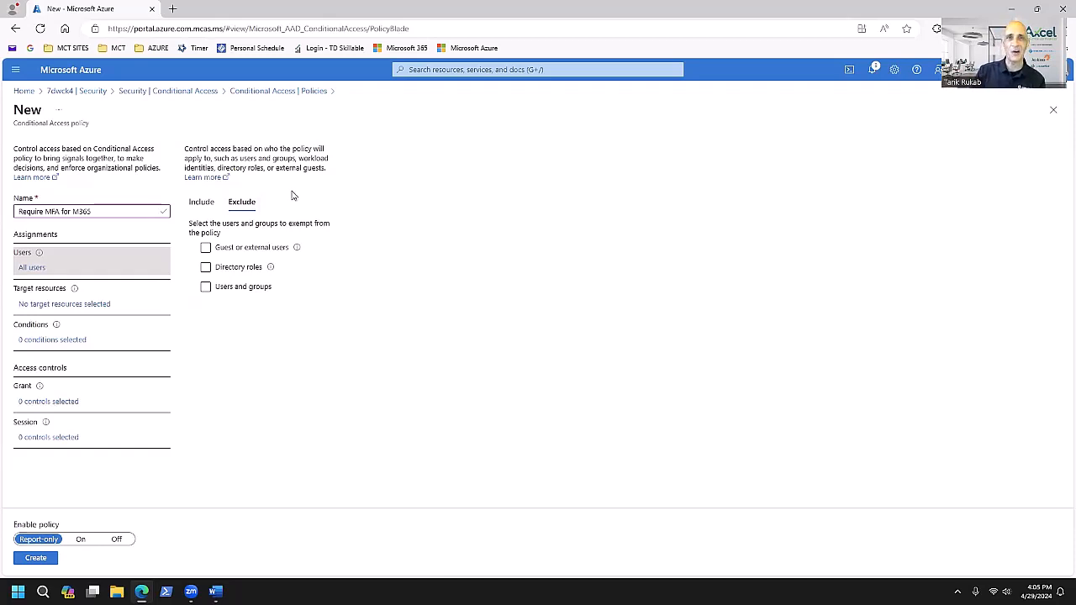
Search the users by the administrator's first name, exclude the account with the onmicrosoft.com address, and return to the inclusion settings
click(230, 290)
click(516, 178)
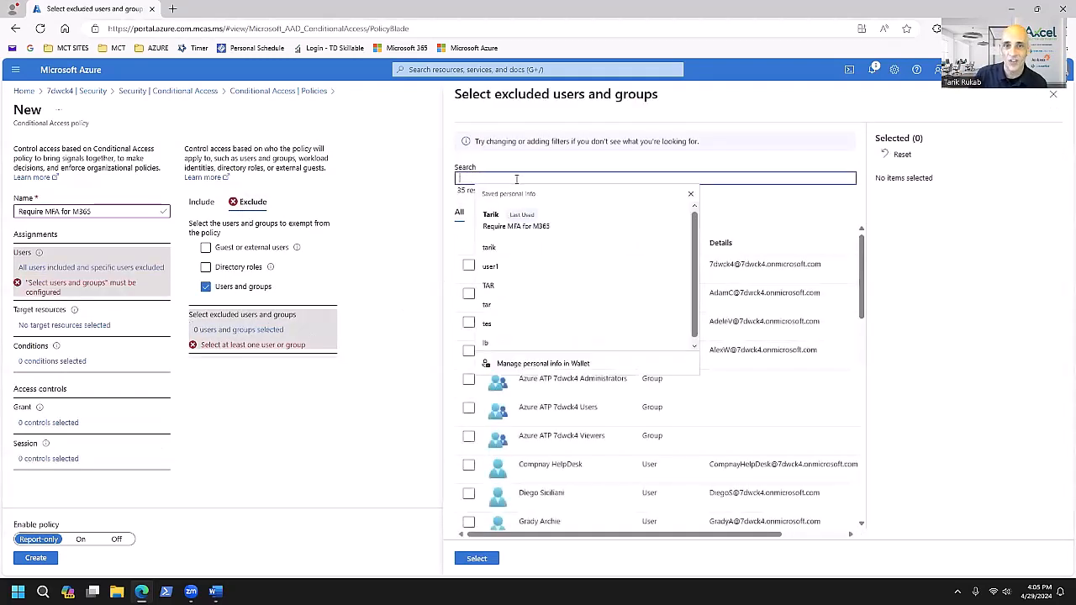
text(Tarik)
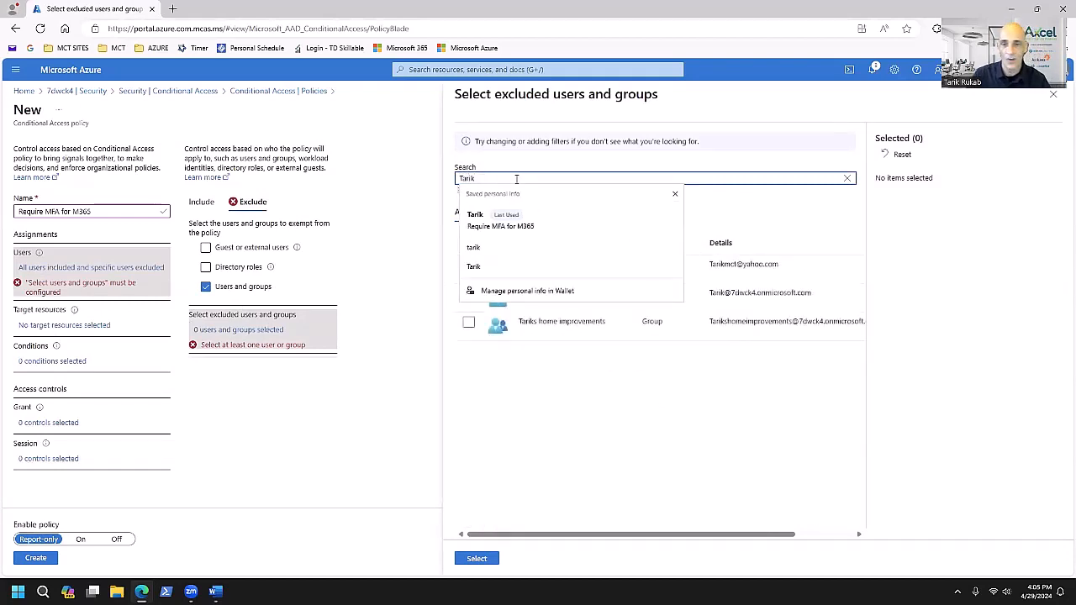
click(658, 441)
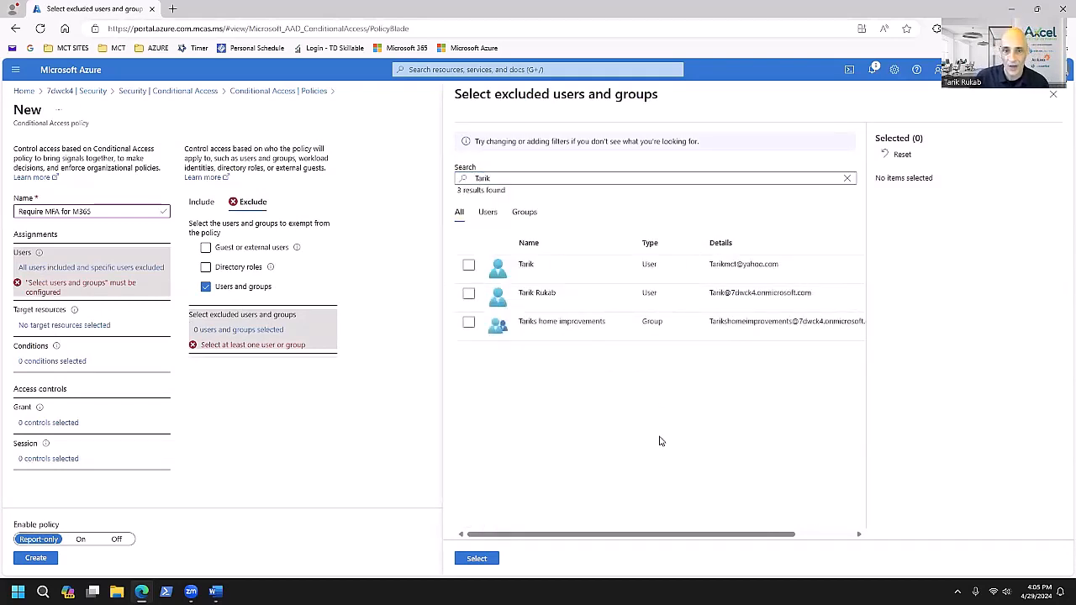
click(468, 293)
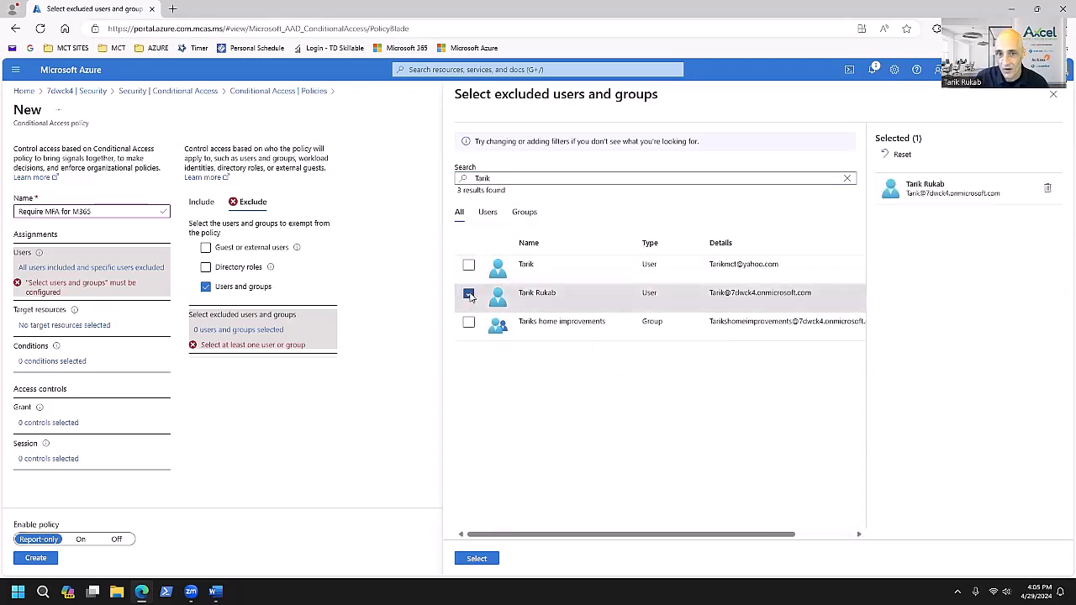
click(480, 558)
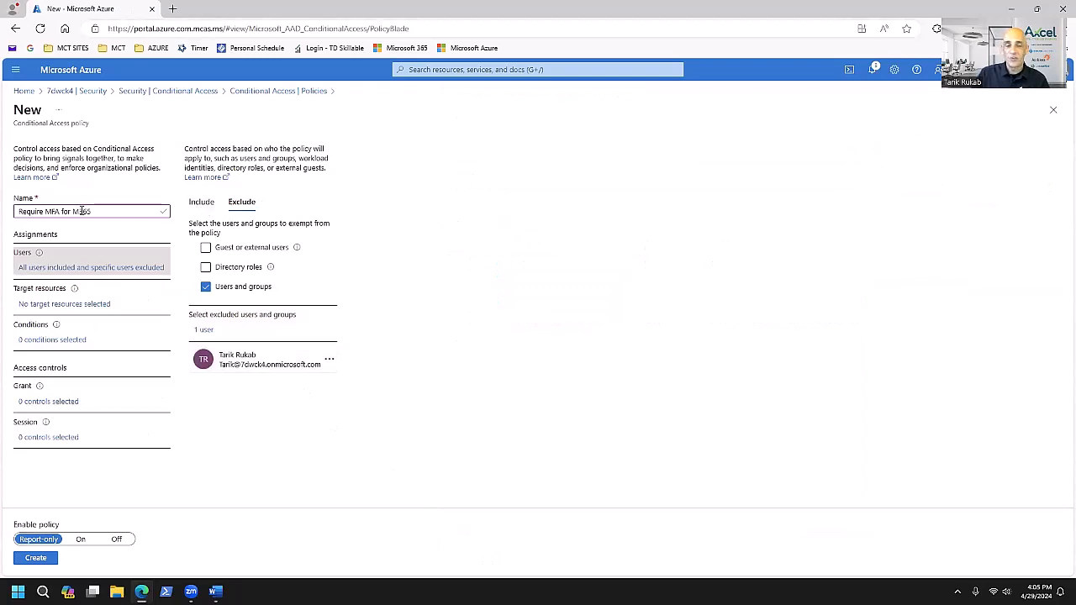
click(201, 202)
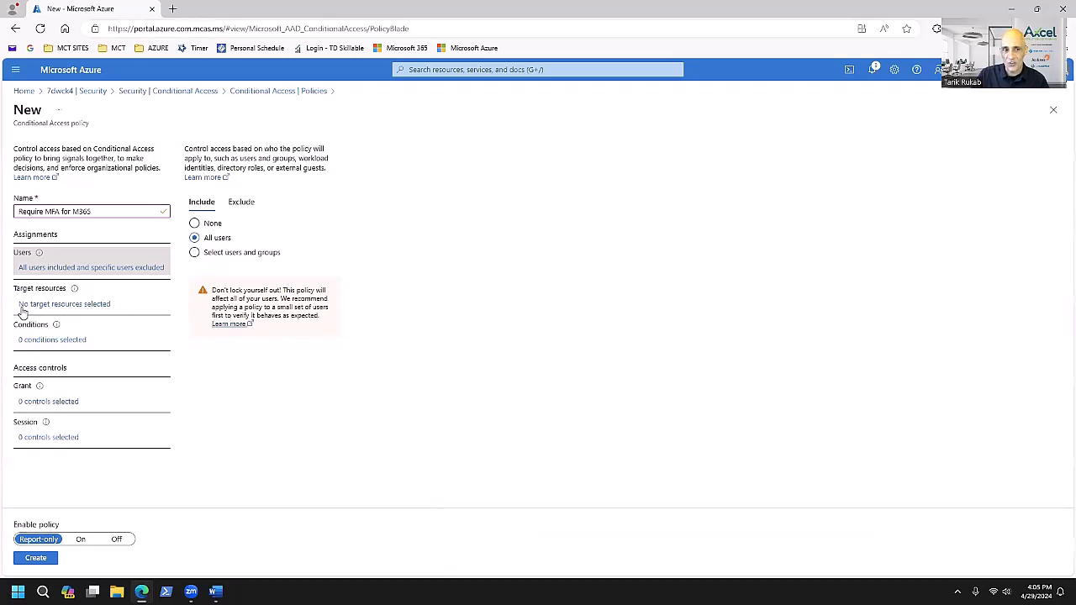
Set the policy's target resources to selected cloud apps and open the app selection list
click(96, 309)
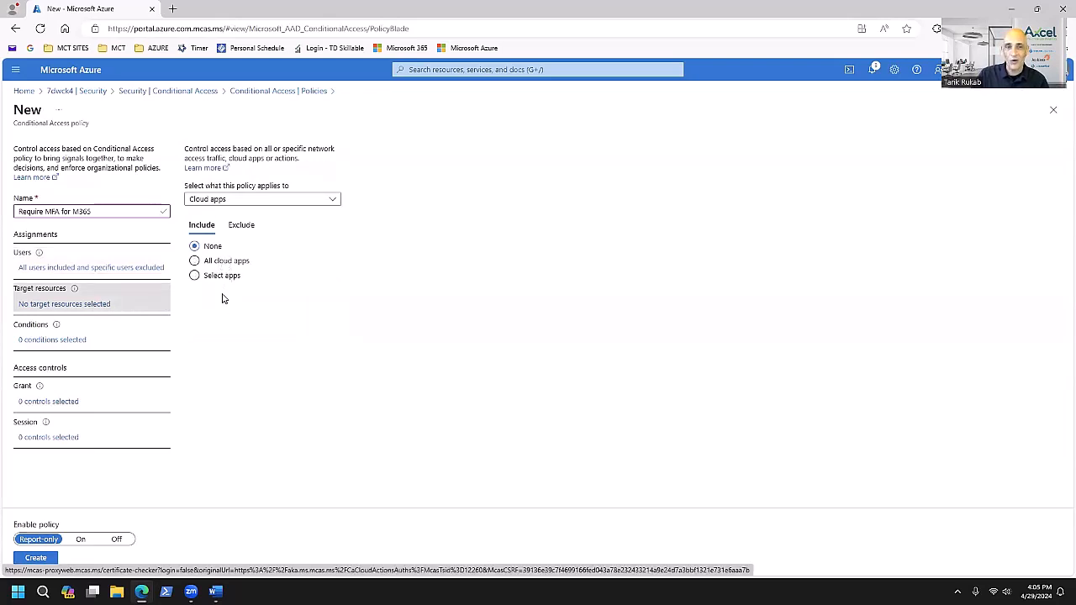
click(210, 263)
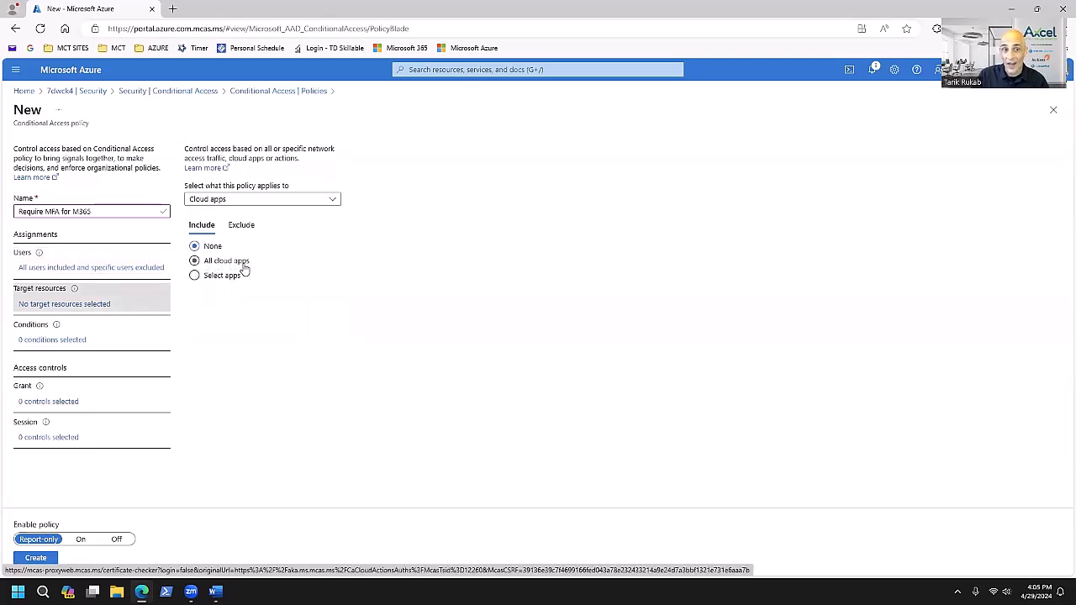
click(218, 278)
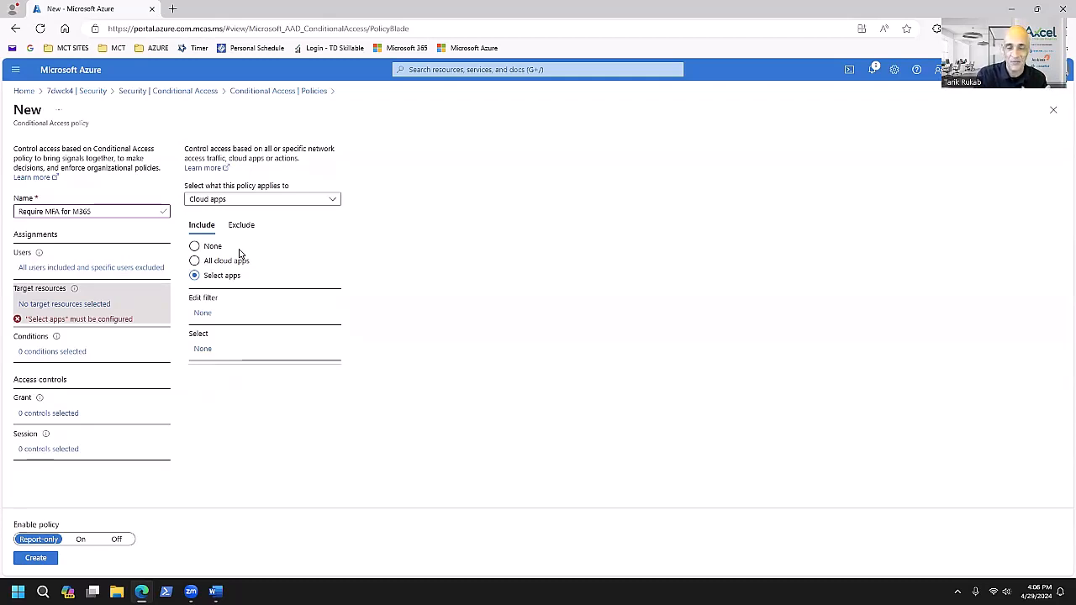
click(202, 351)
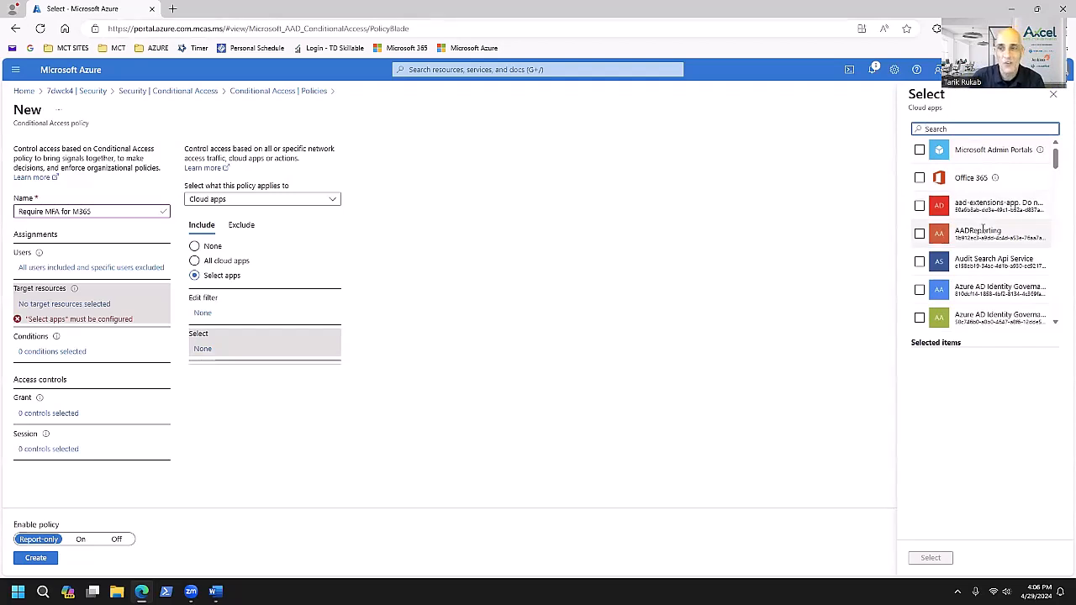
Look through the list of cloud apps that the policy can target
scroll(988, 223, down, 3)
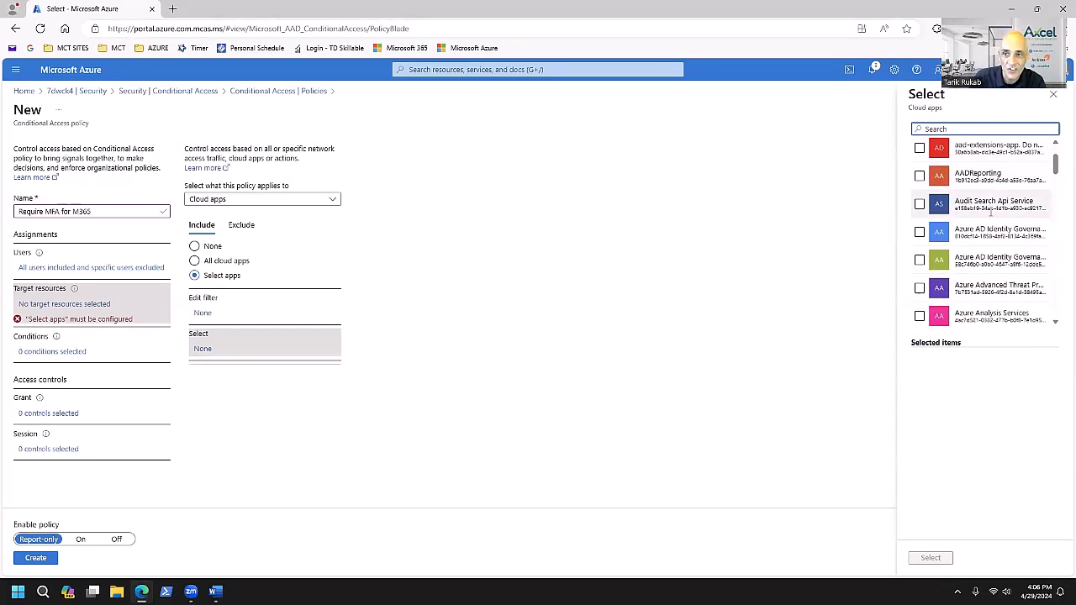
scroll(990, 214, down, 2)
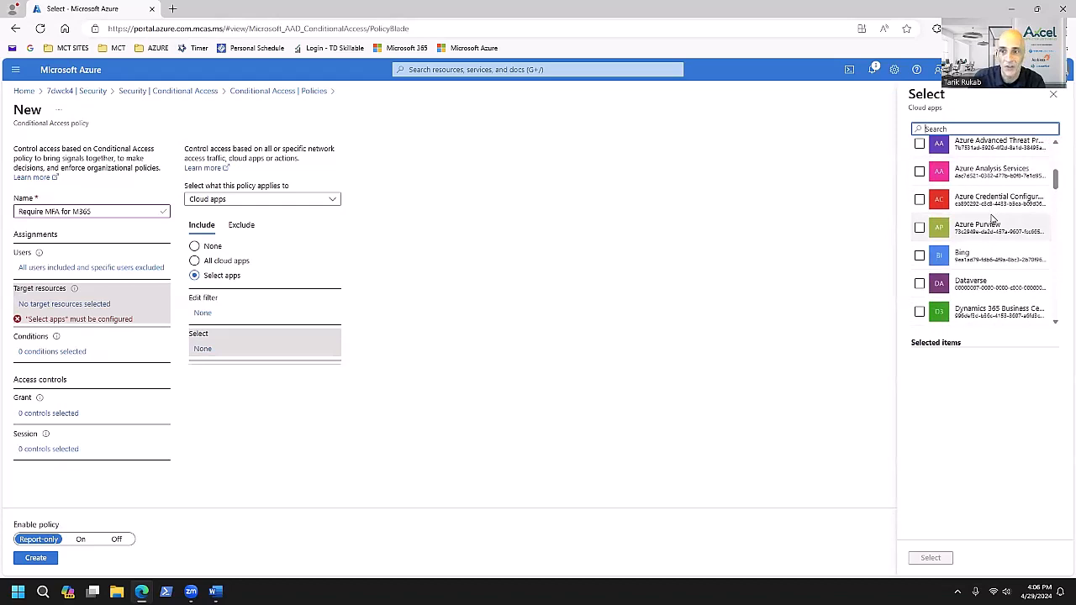
scroll(992, 218, down, 1)
scroll(993, 219, down, 1)
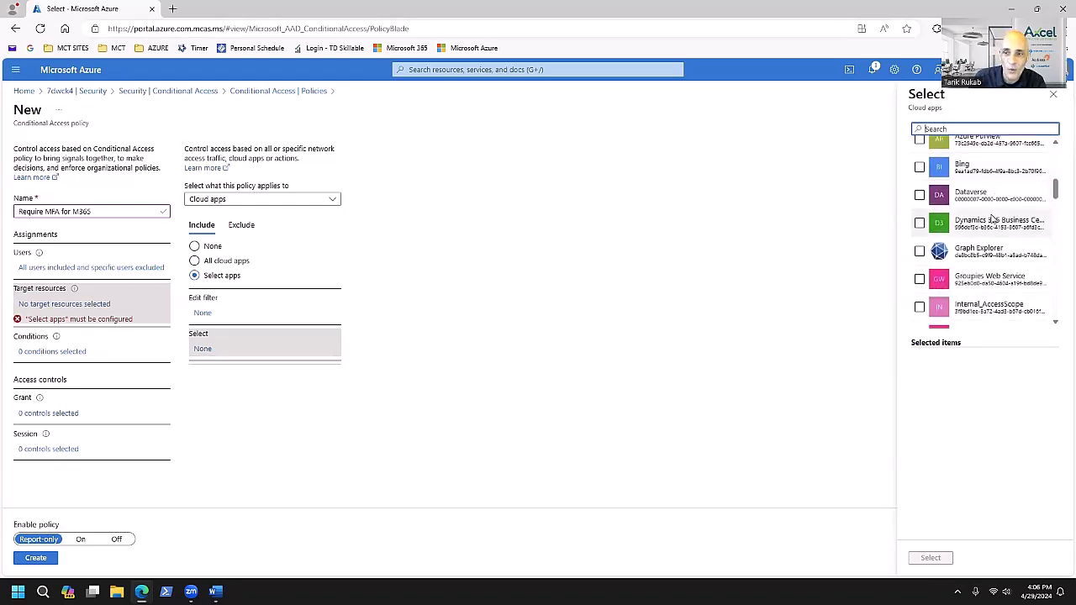
scroll(993, 216, down, 1)
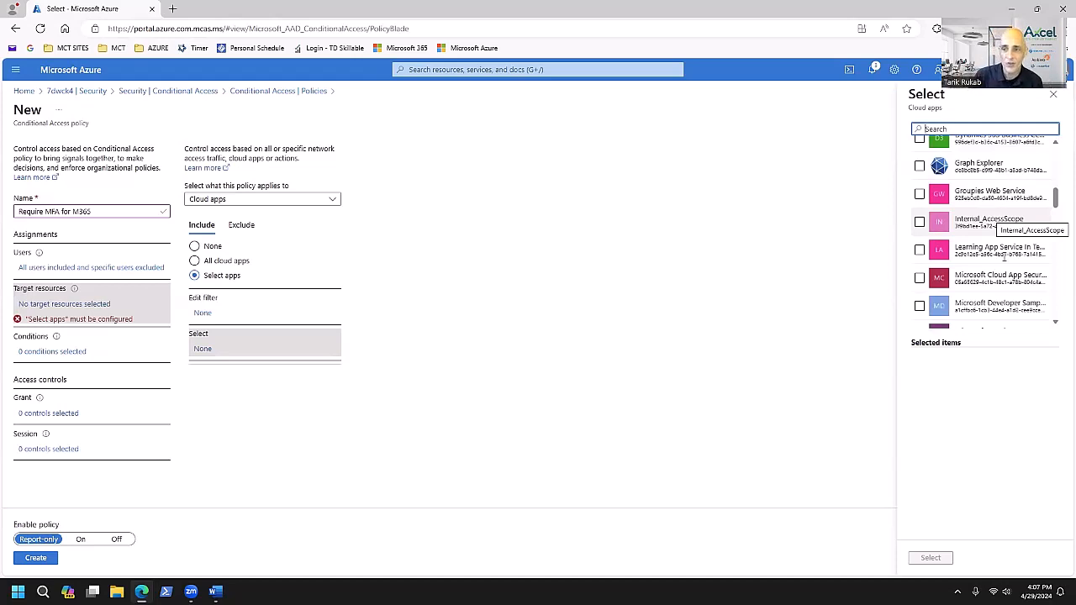
scroll(1000, 264, down, 3)
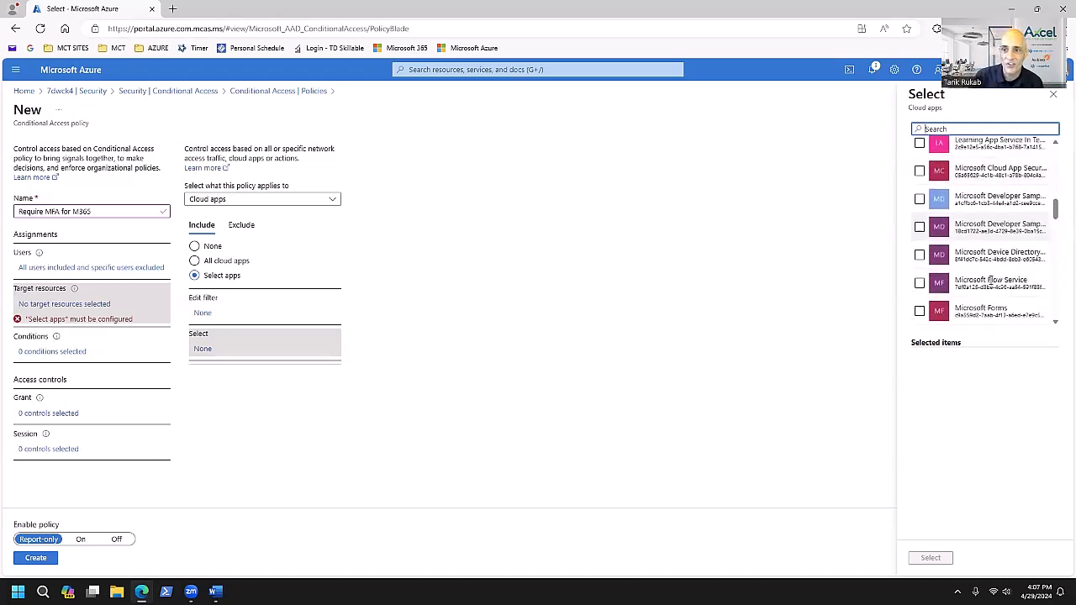
scroll(990, 282, down, 1)
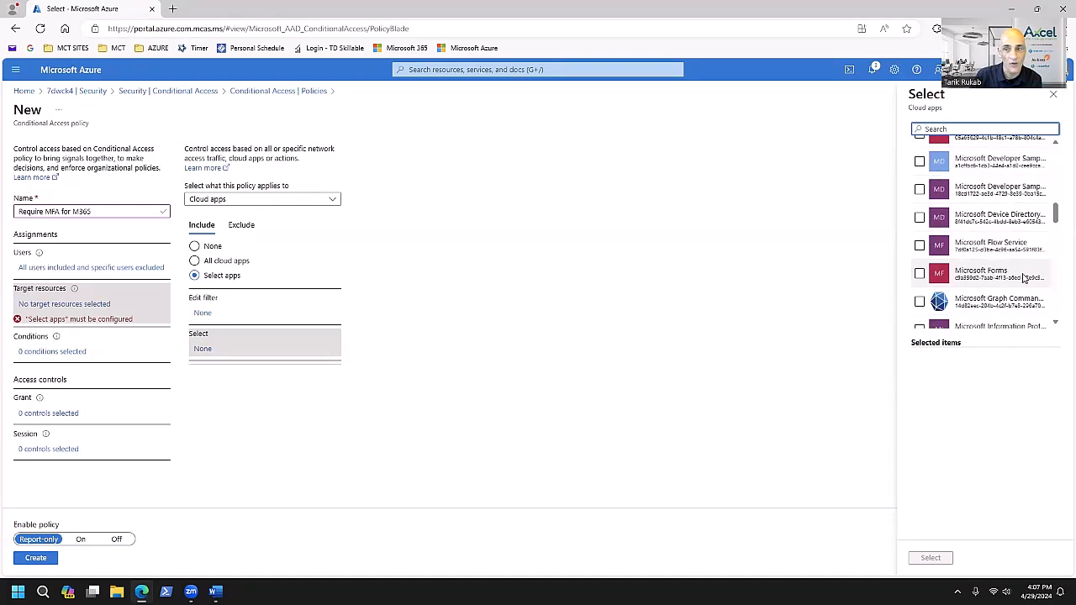
scroll(1023, 277, down, 4)
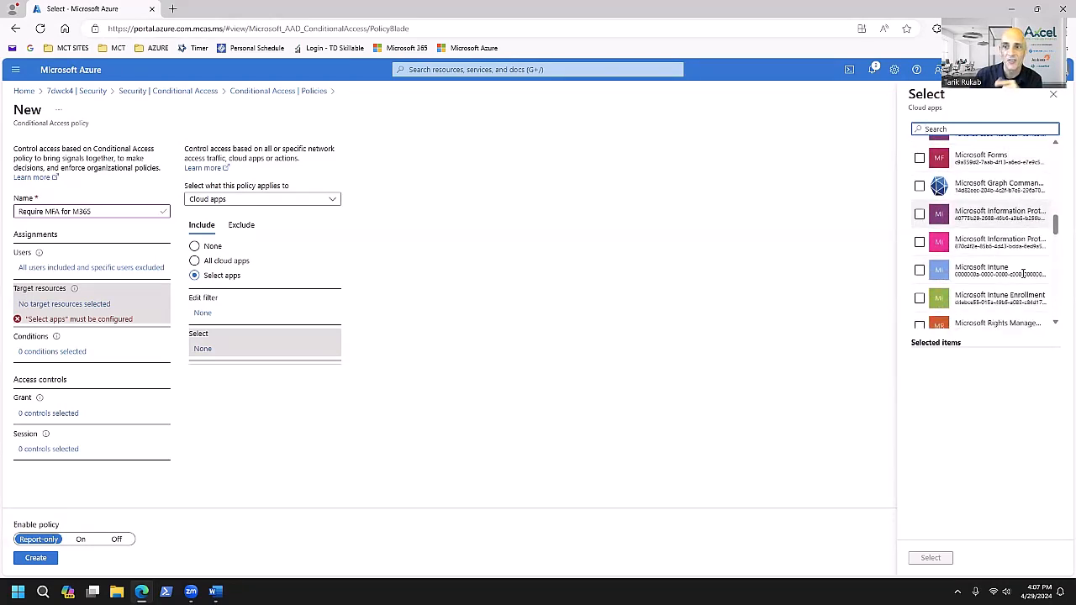
scroll(1024, 274, down, 1)
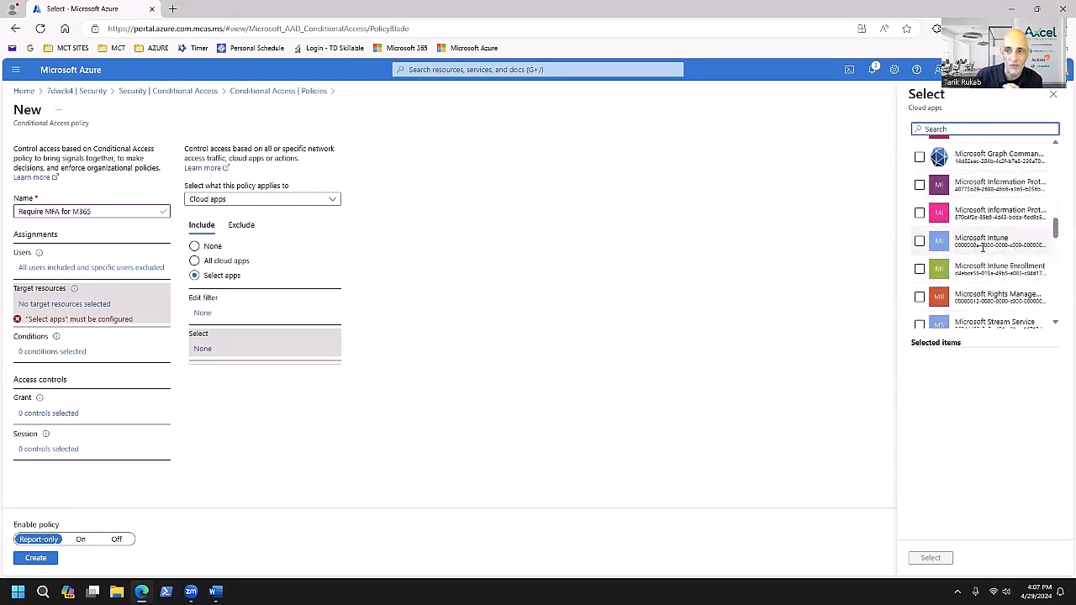
scroll(984, 247, down, 3)
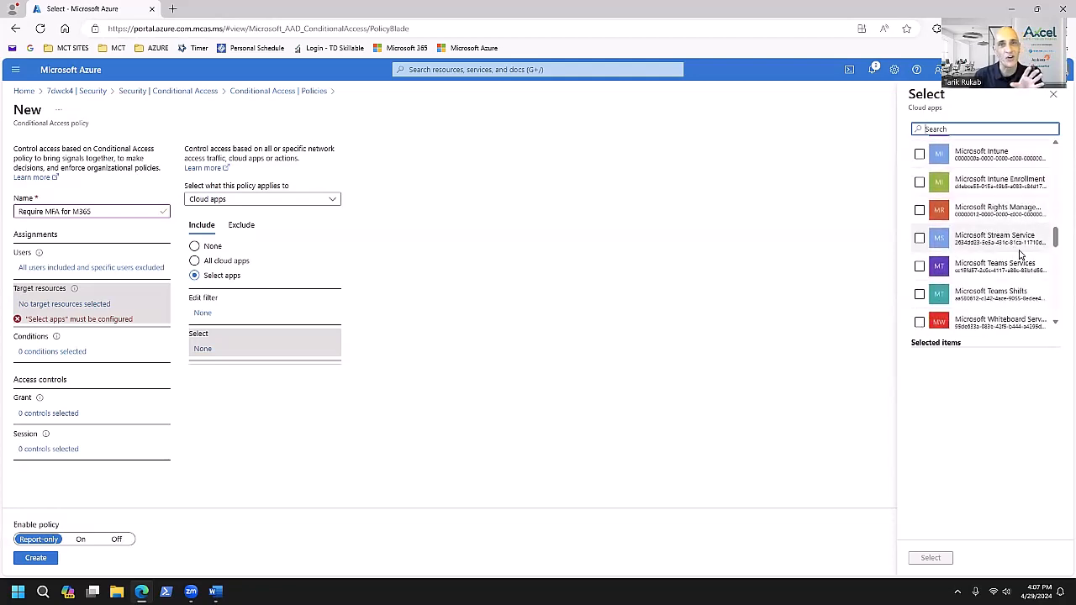
scroll(1022, 254, down, 2)
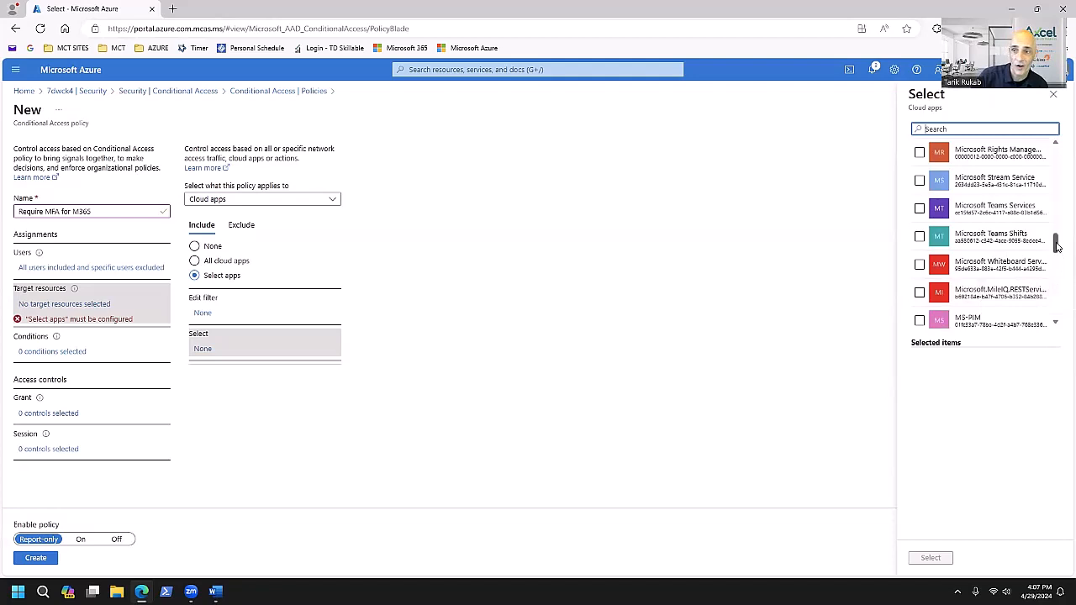
drag(1057, 244, 1060, 147)
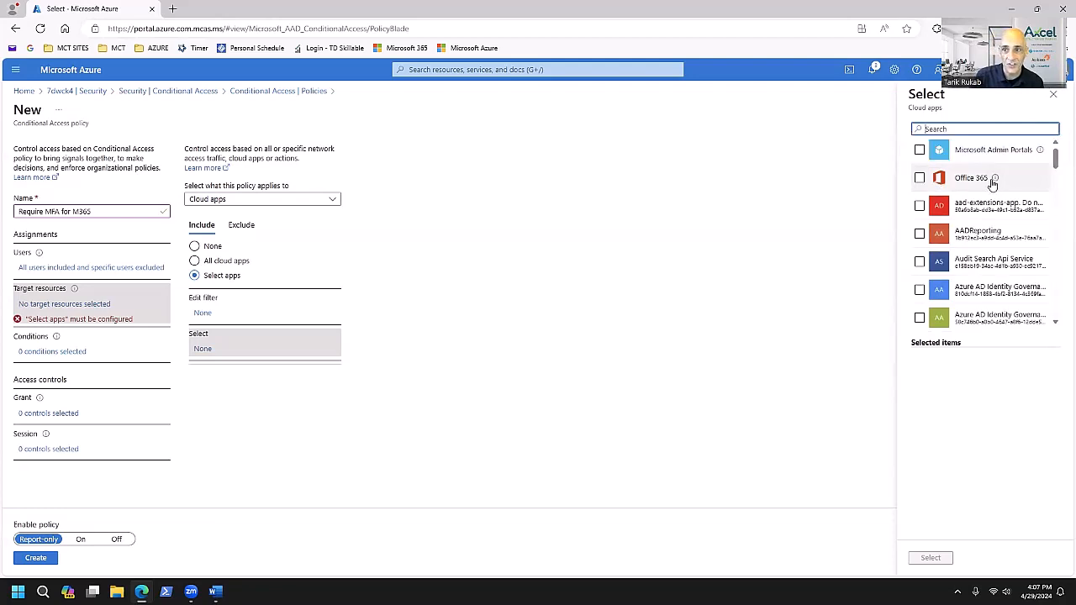
Mark Office 365 in the list of cloud apps as a target for the policy
mouse_move(993, 183)
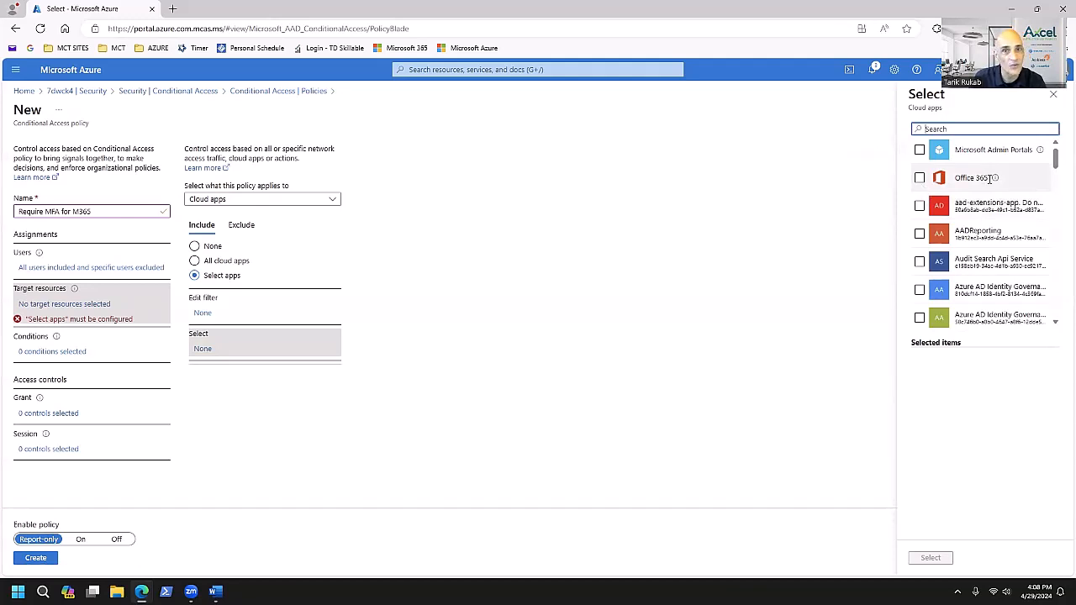
click(920, 178)
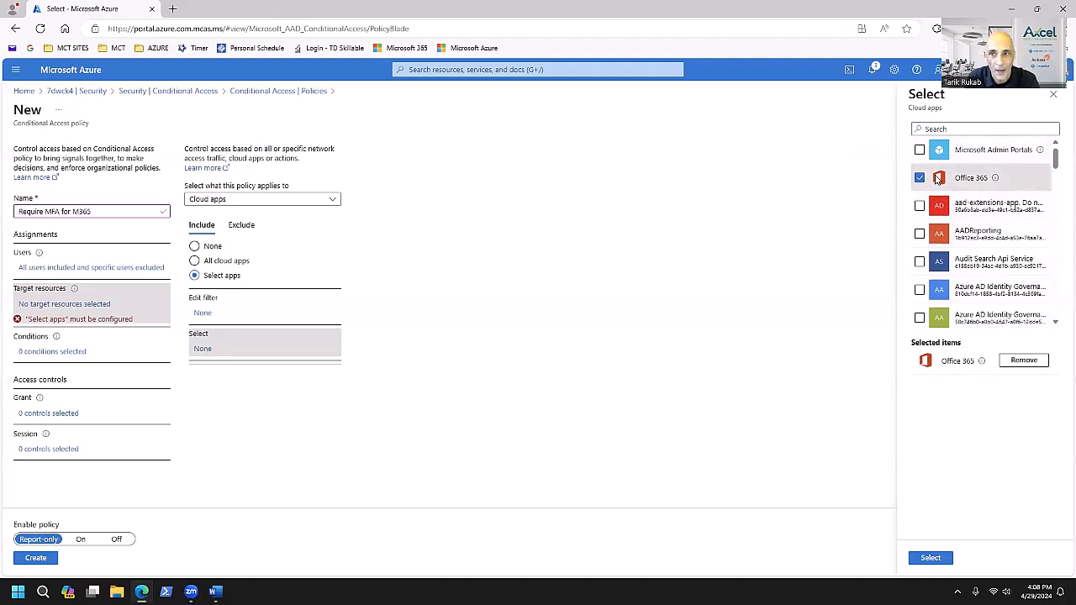
click(919, 150)
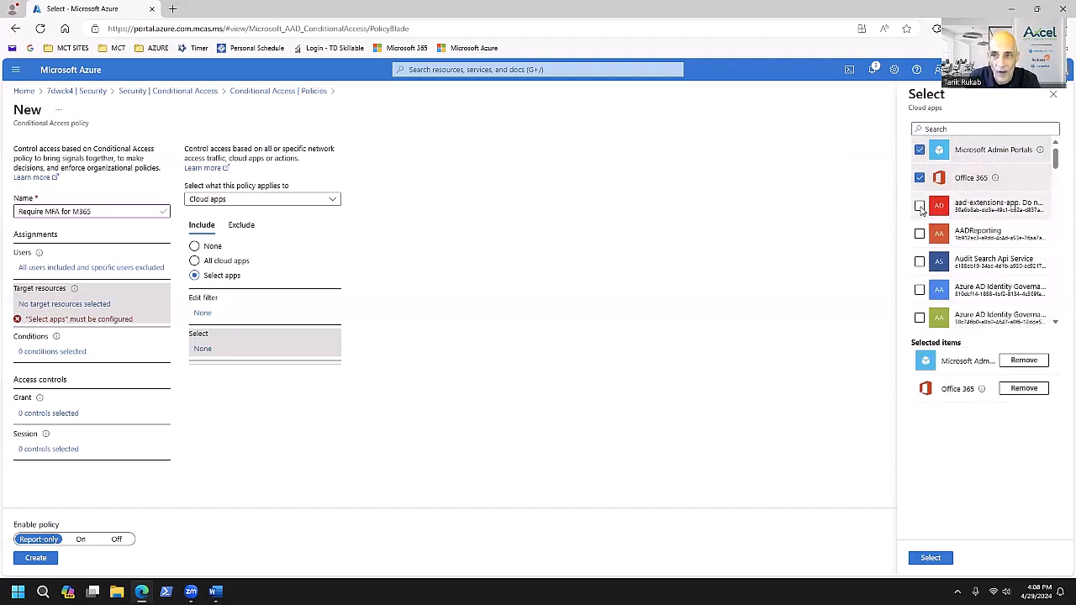
click(920, 206)
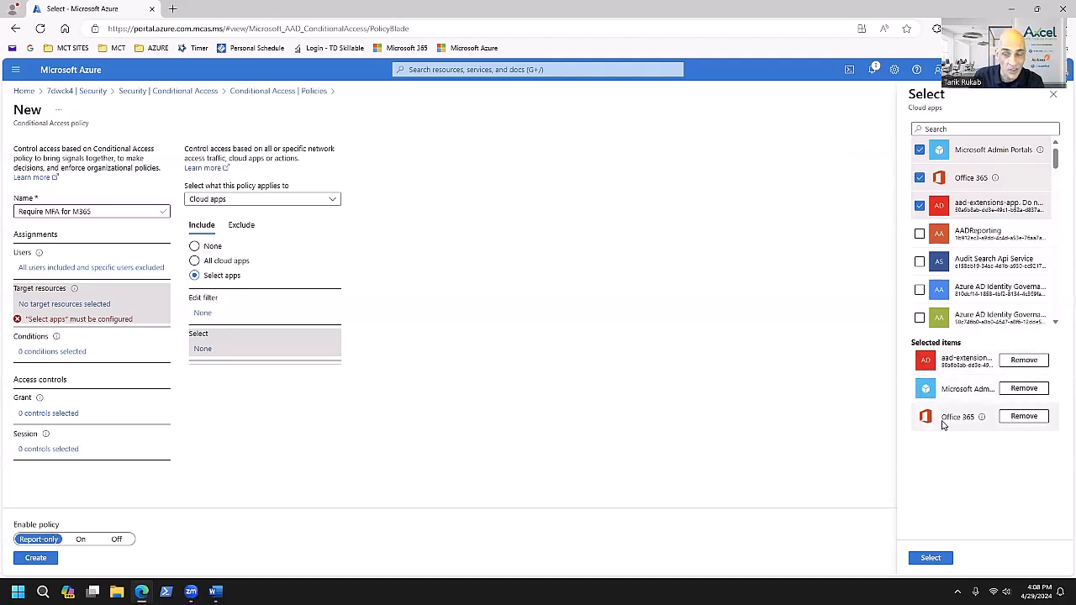
click(1022, 389)
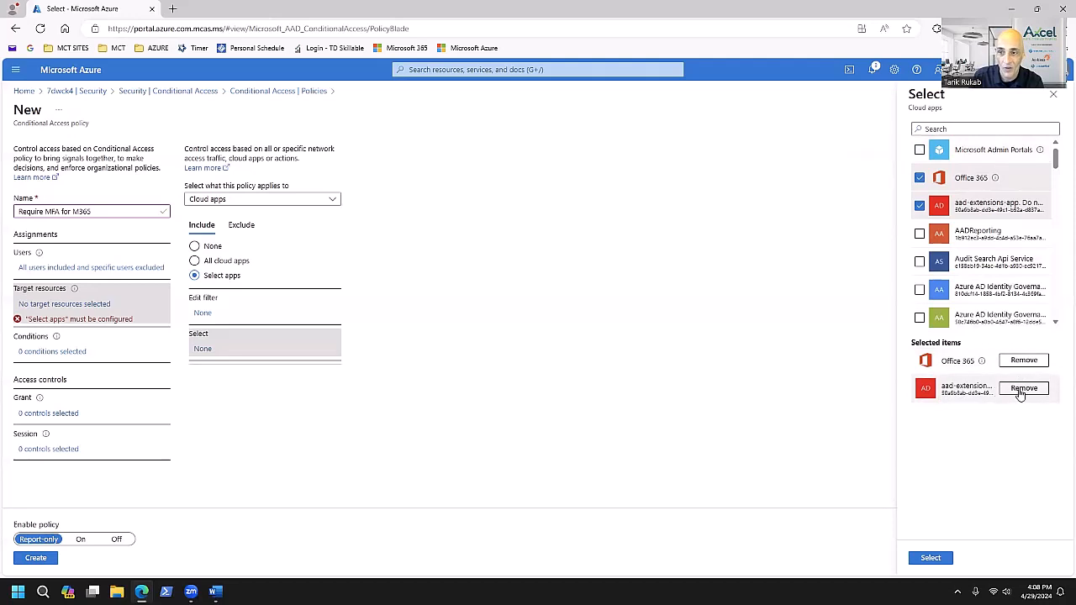
click(1022, 391)
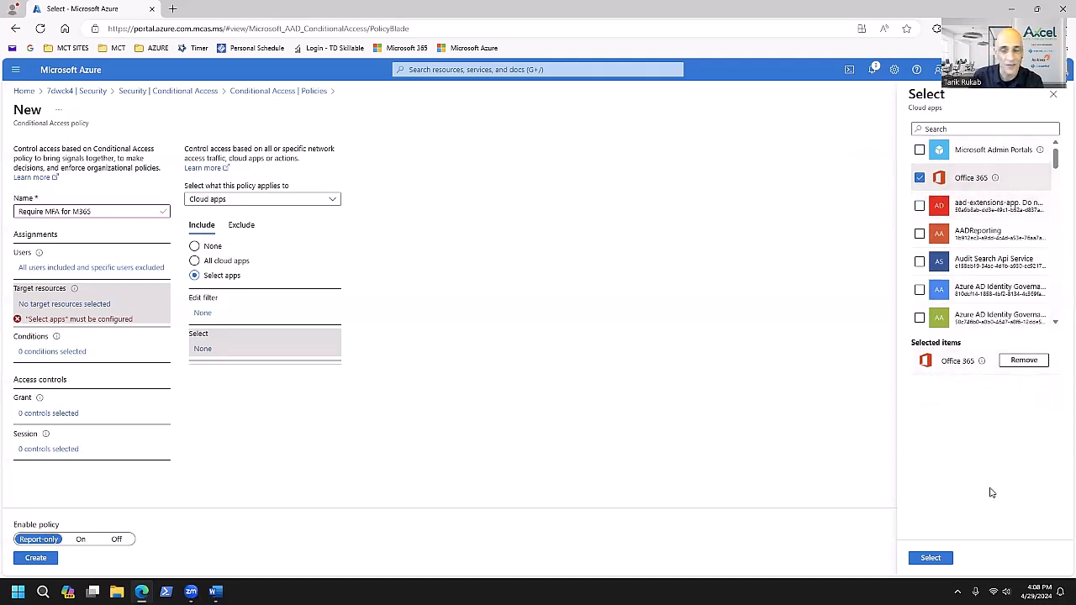
Apply the app selection so that the policy includes Office 365
click(929, 558)
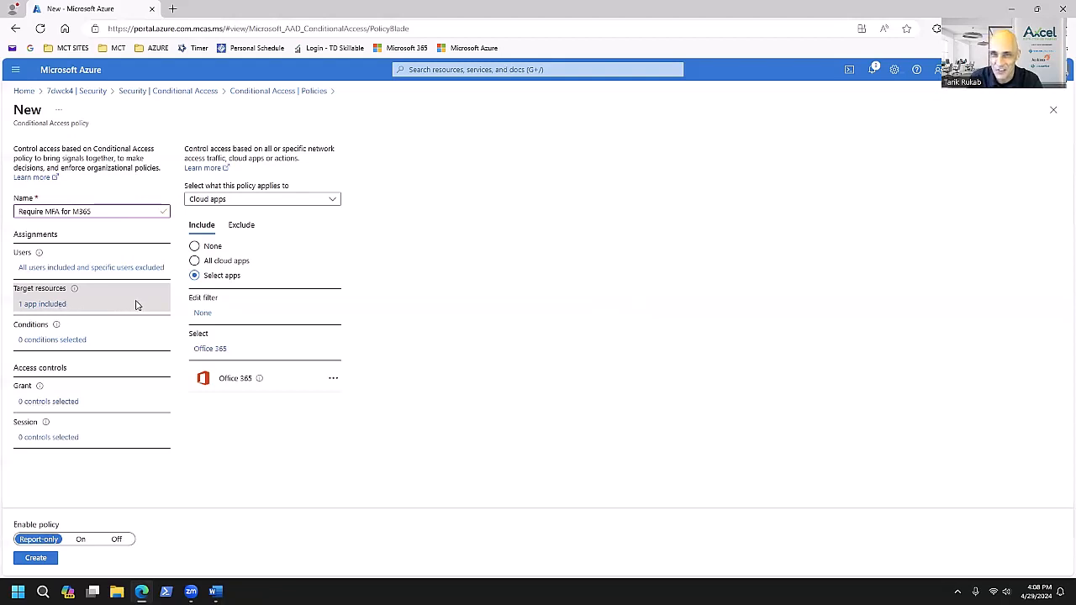
Check the policy's conditions, and set its grant control to grant access requiring multifactor authentication
click(77, 342)
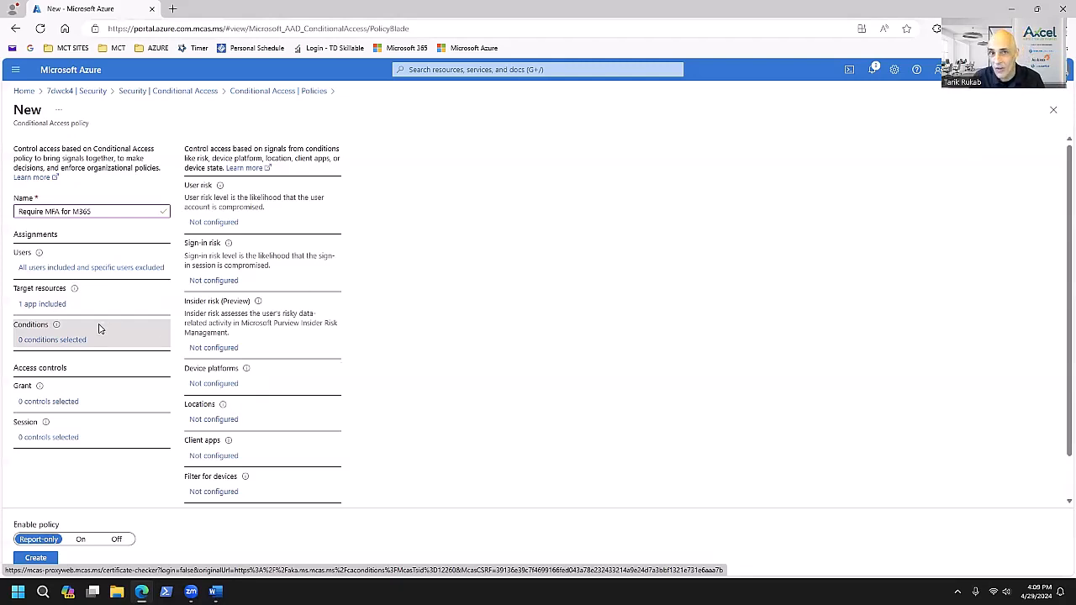
click(37, 408)
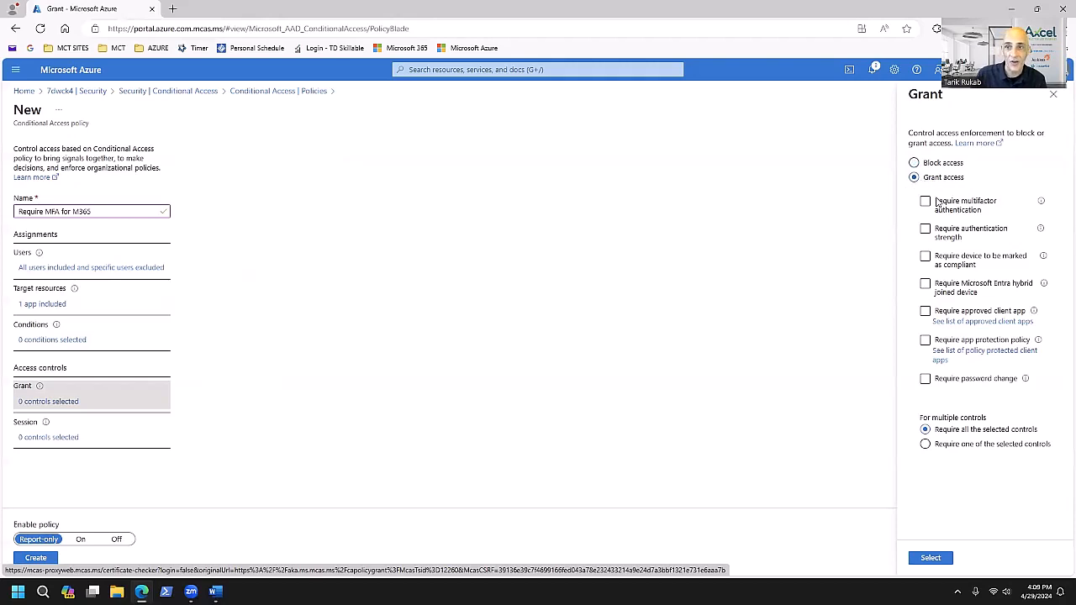
click(926, 204)
click(925, 203)
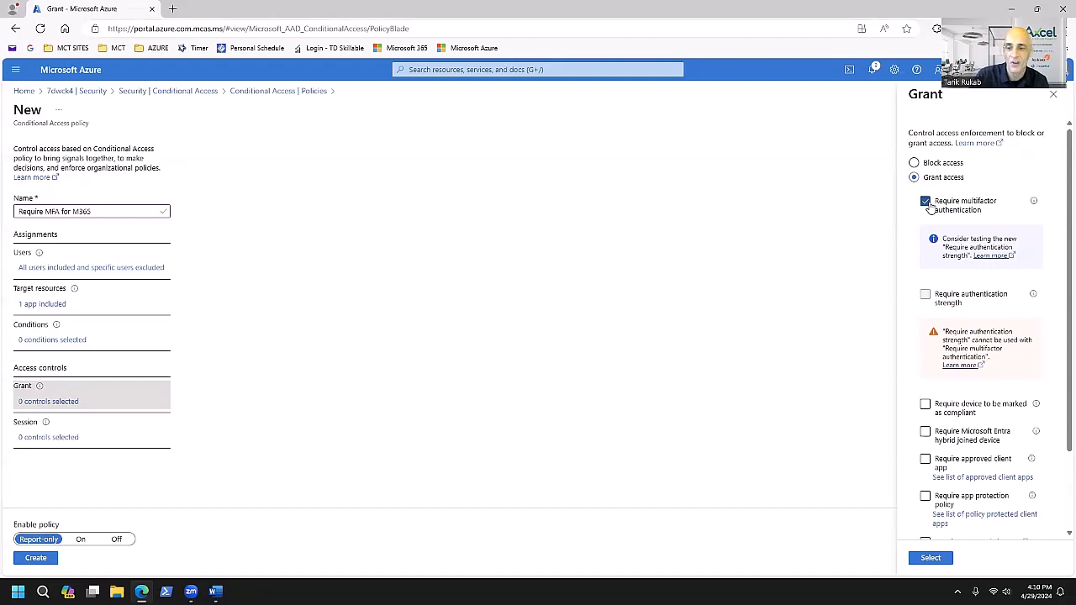
click(931, 558)
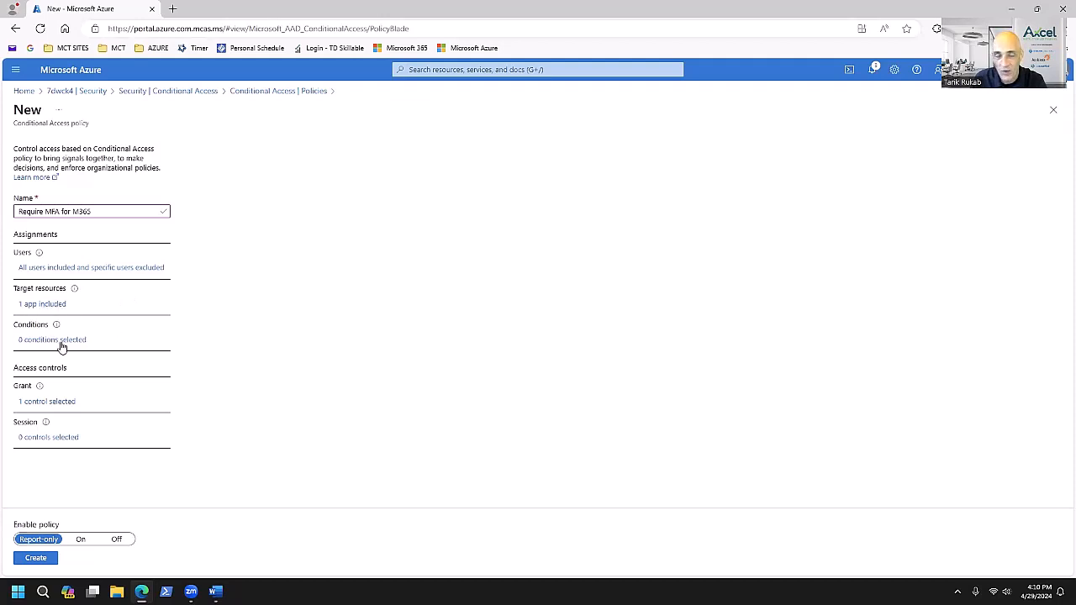
Recheck the grant control, switch the Conditional Access policy from report-only to On and create it
click(46, 403)
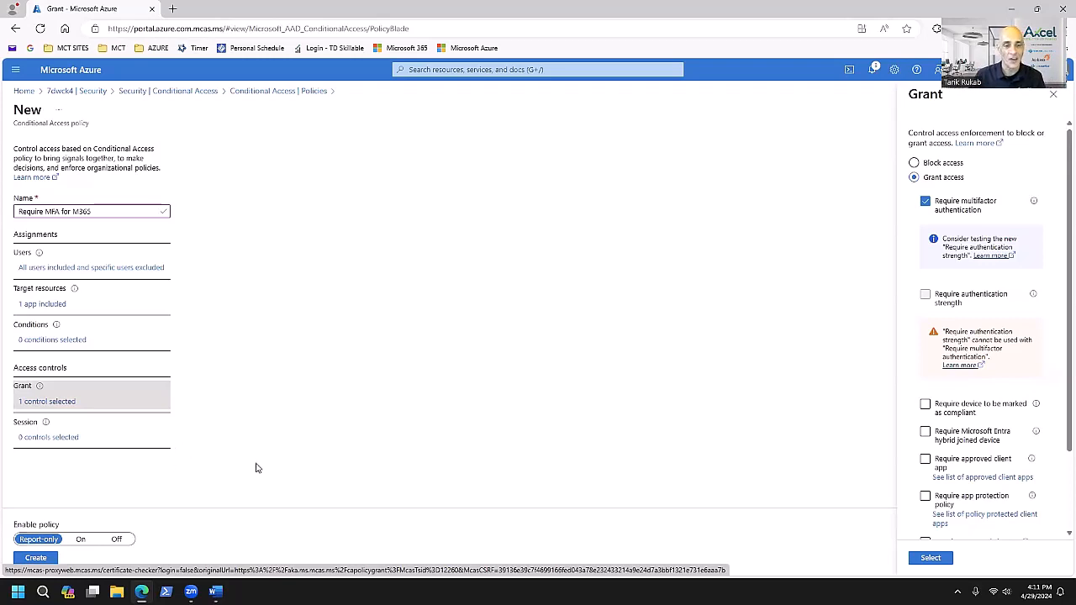
click(84, 540)
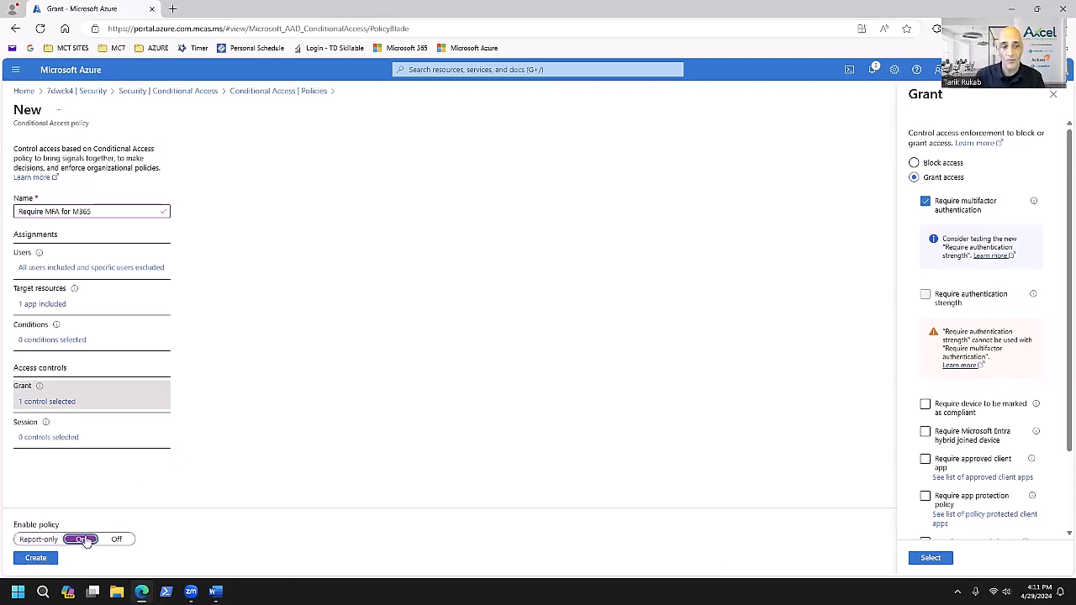
click(36, 558)
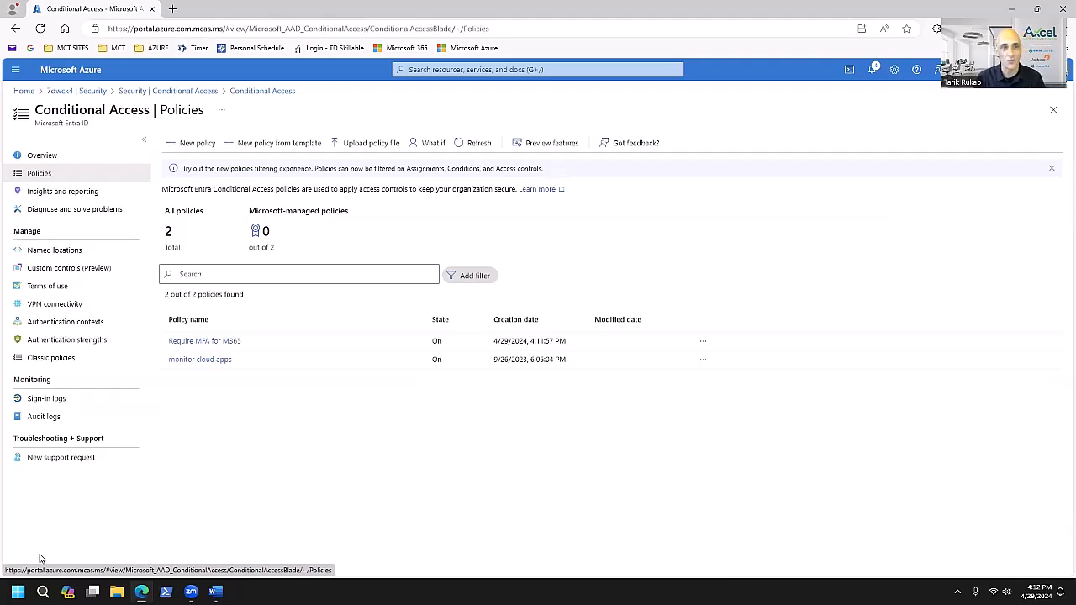
Return to the Microsoft Entra ID tenant's user list and start creating a new internal user
click(1054, 114)
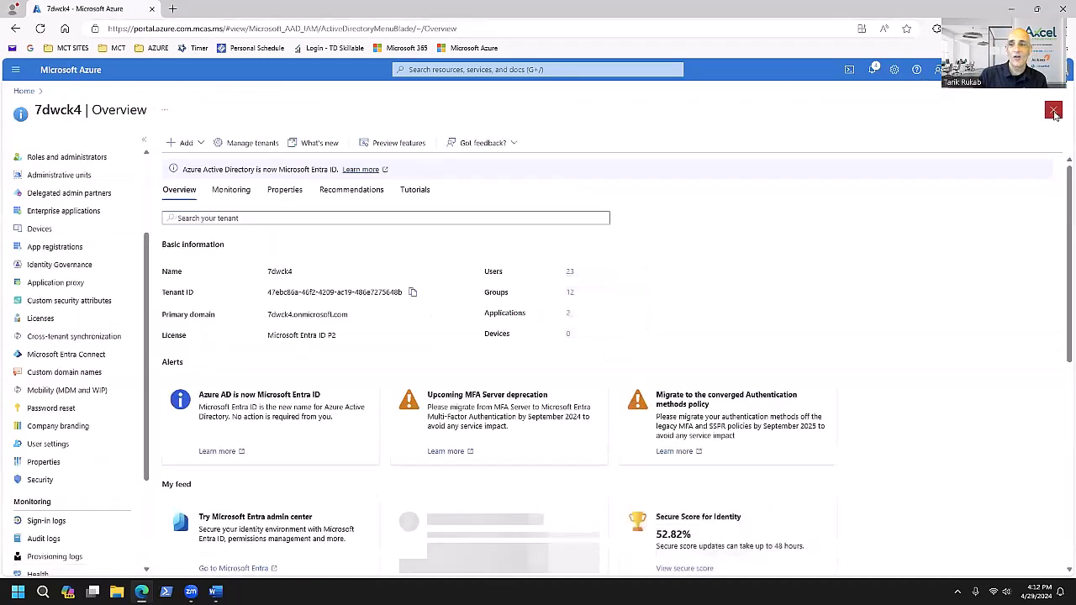
click(1052, 114)
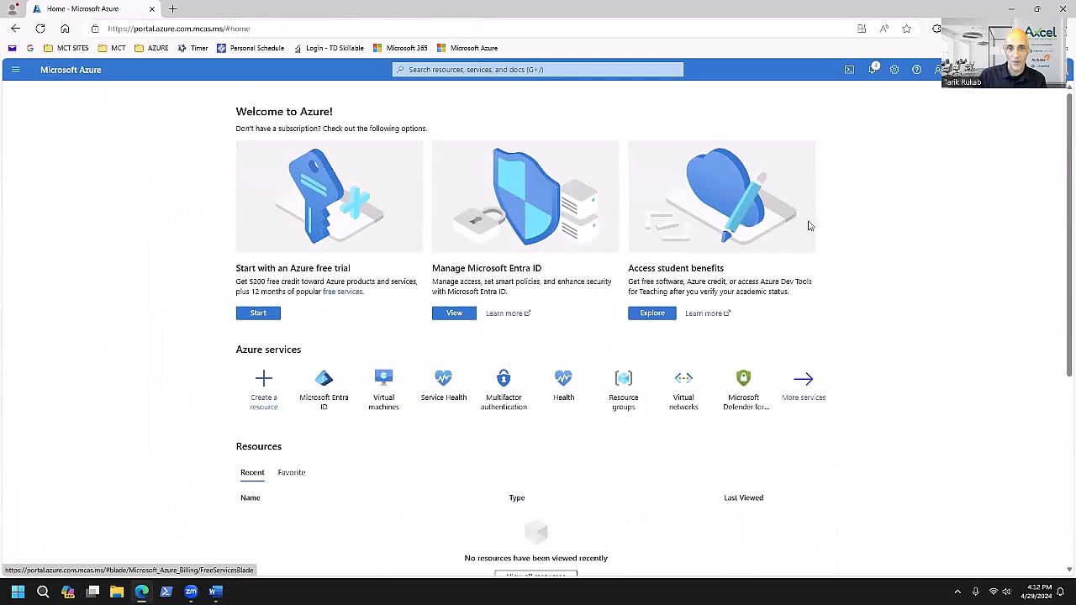
mouse_move(317, 405)
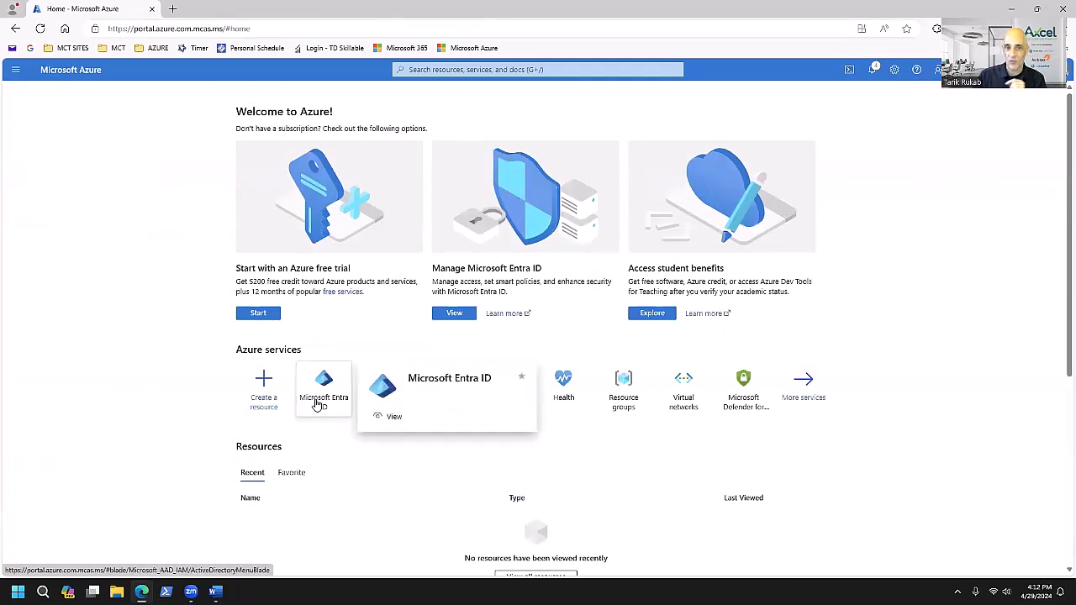
click(318, 405)
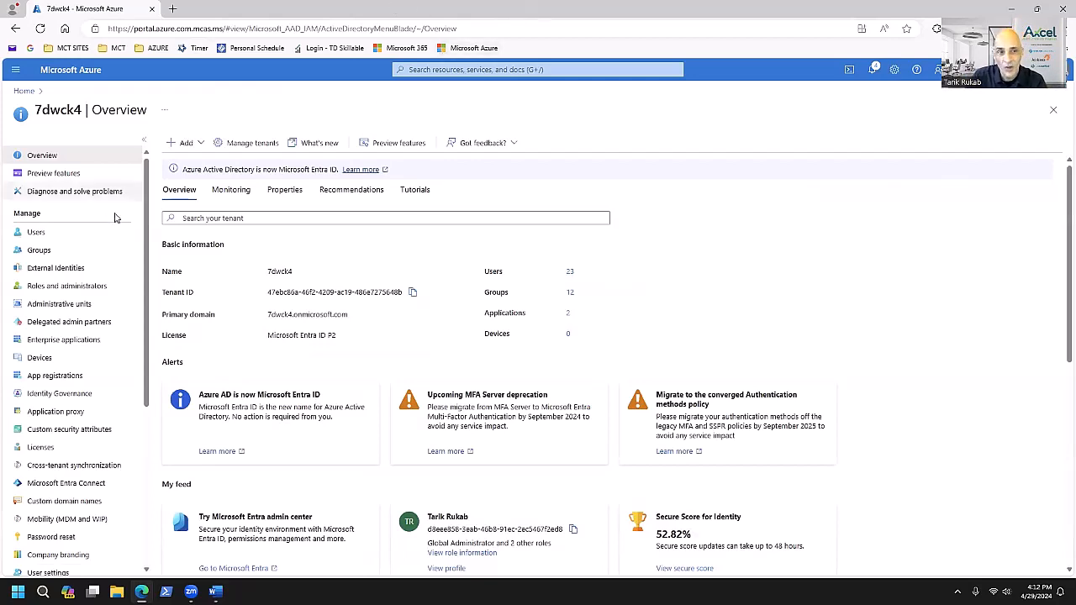
click(45, 232)
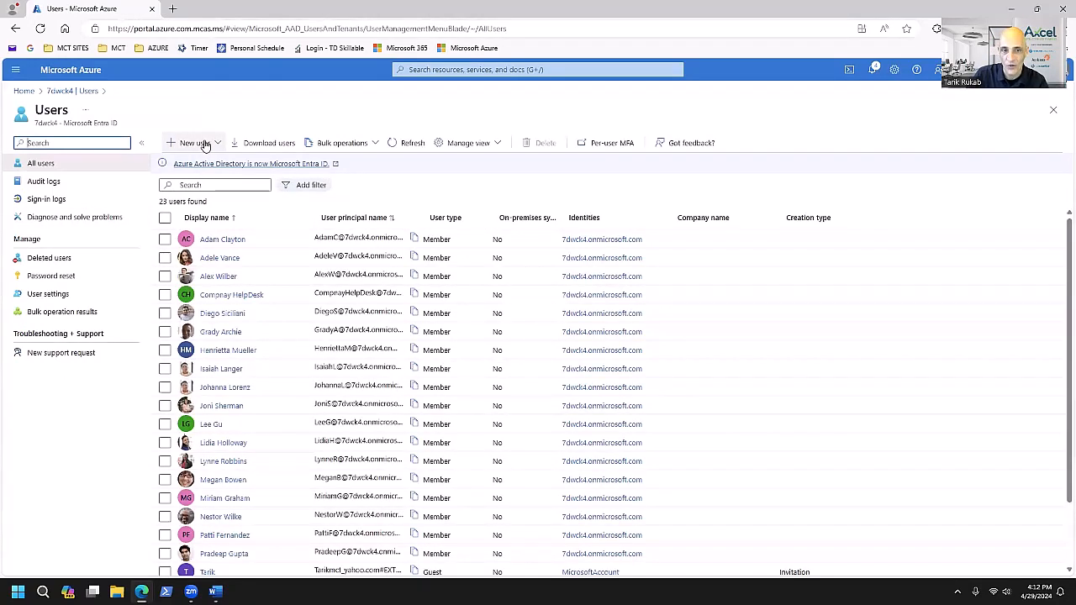
click(205, 145)
click(207, 172)
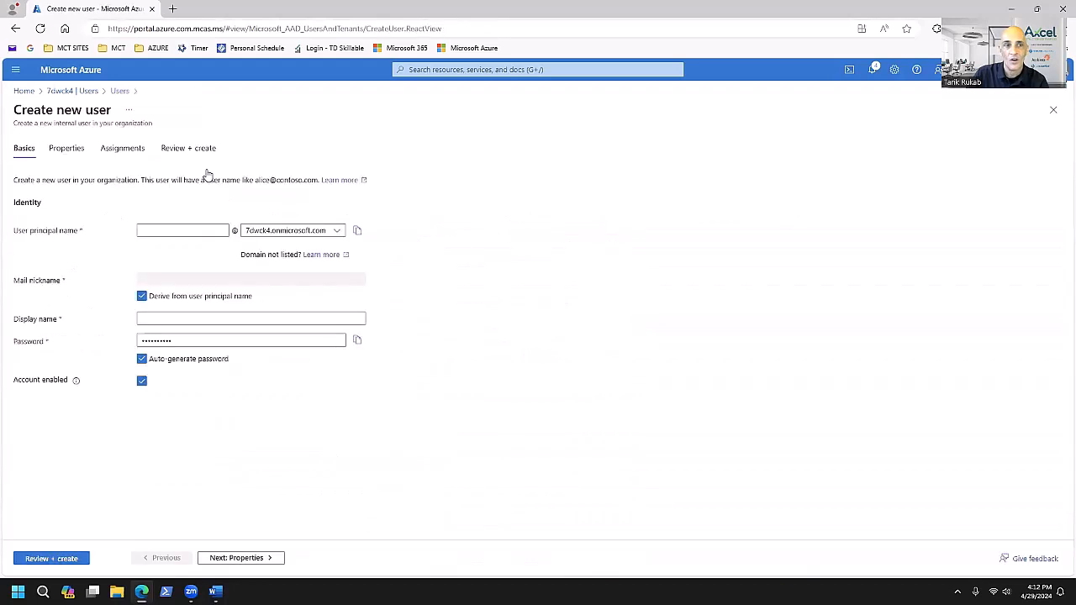
Enter "User" as both the user principal name and the display name of the new user
click(189, 229)
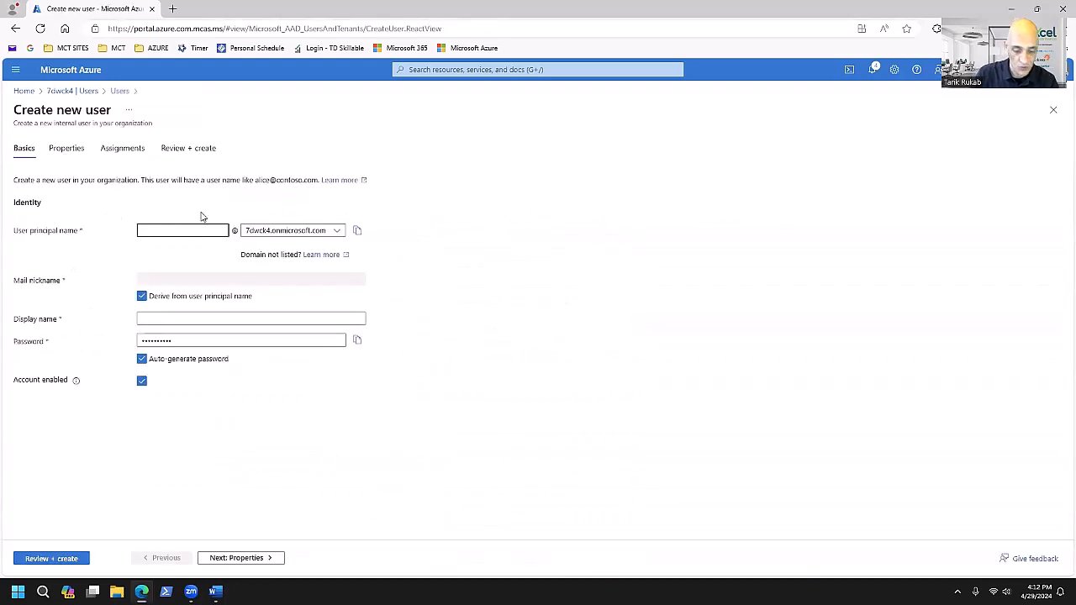
text(User)
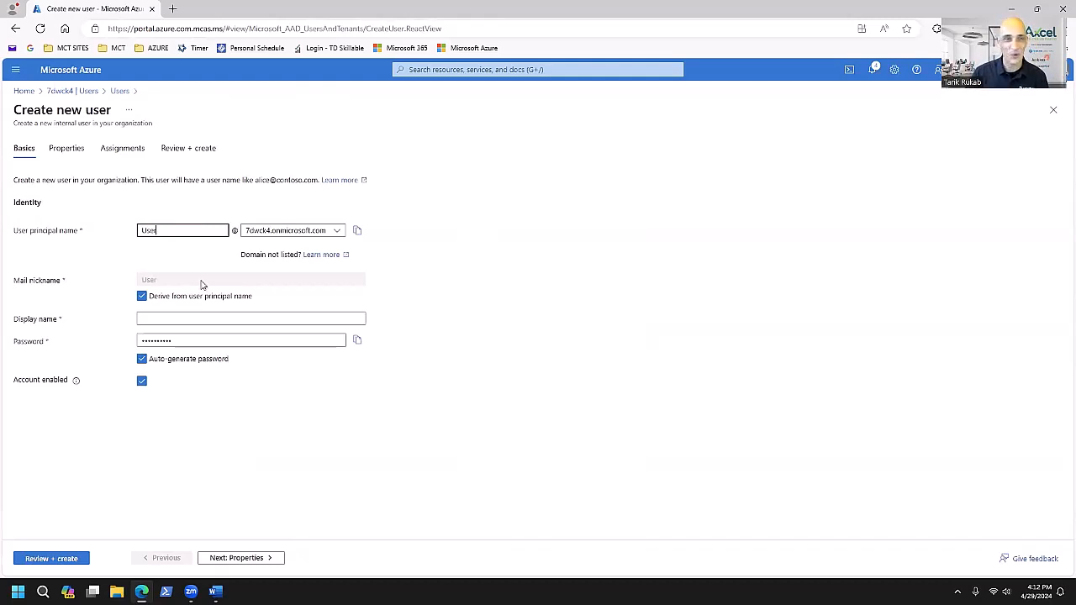
click(196, 317)
text(User)
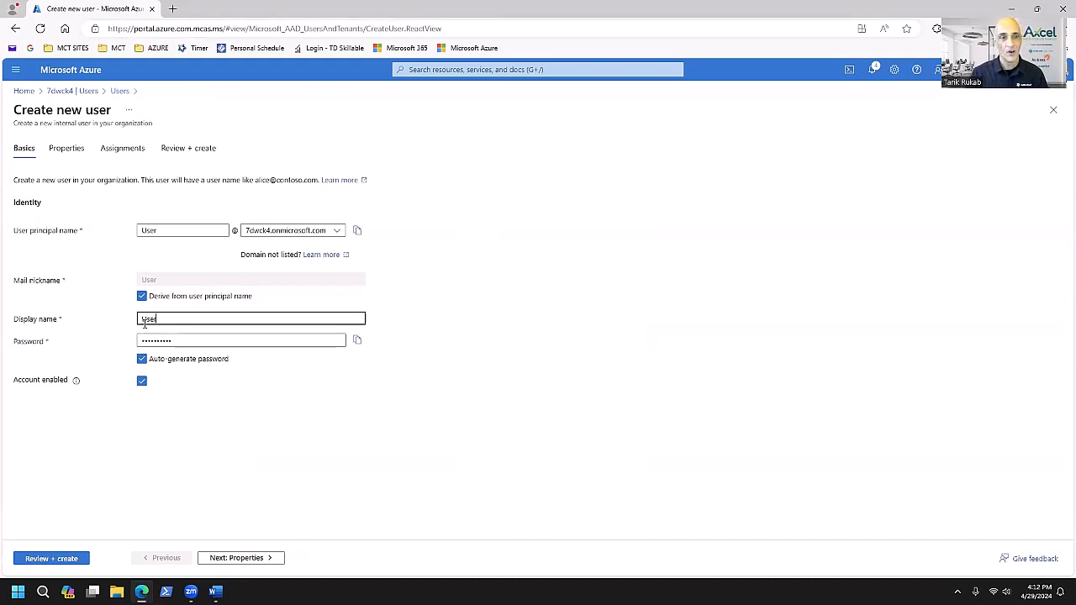
Replace the auto-generated password with a custom account password and create the user
click(175, 342)
double_click(175, 342)
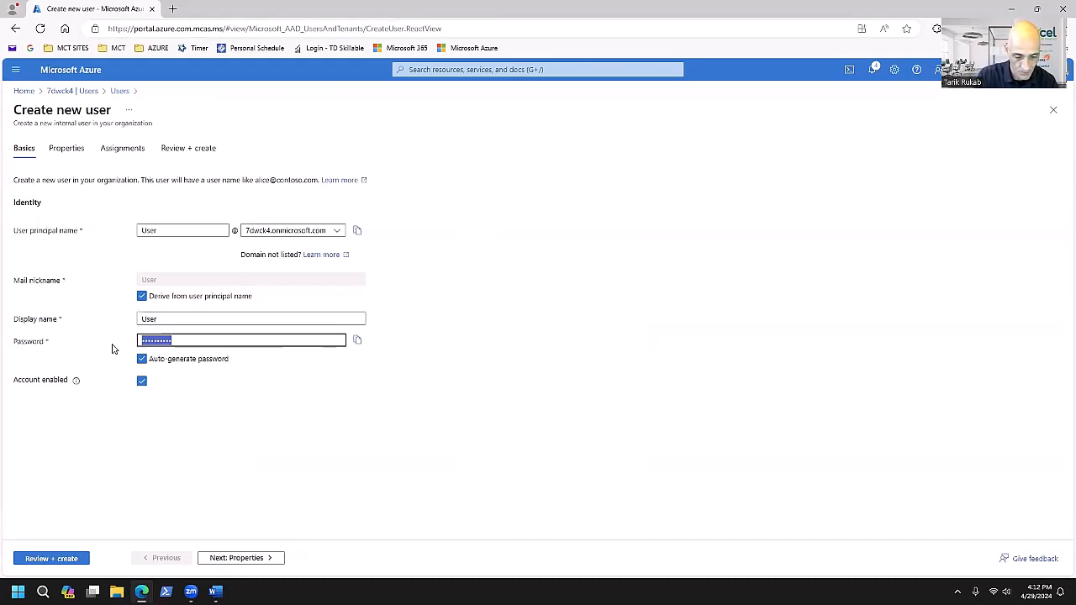
key(ctrl+v)
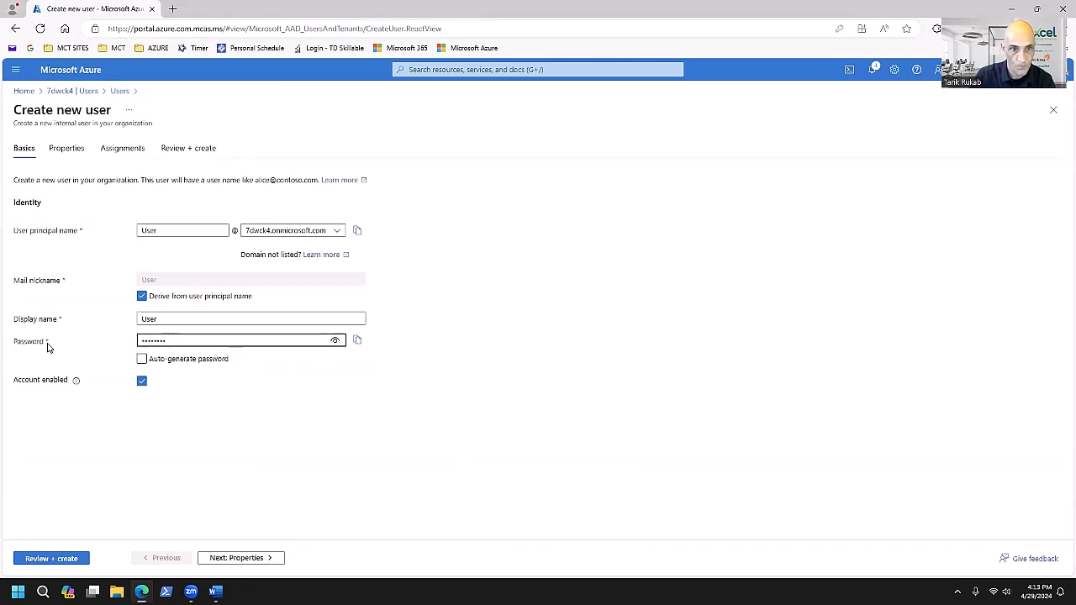
click(239, 423)
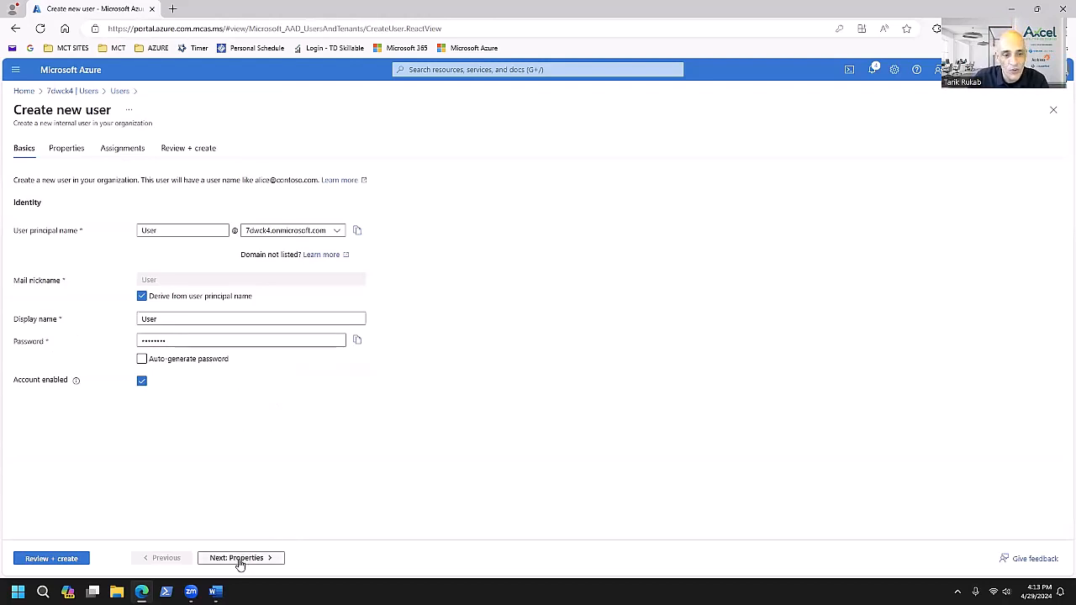
click(61, 560)
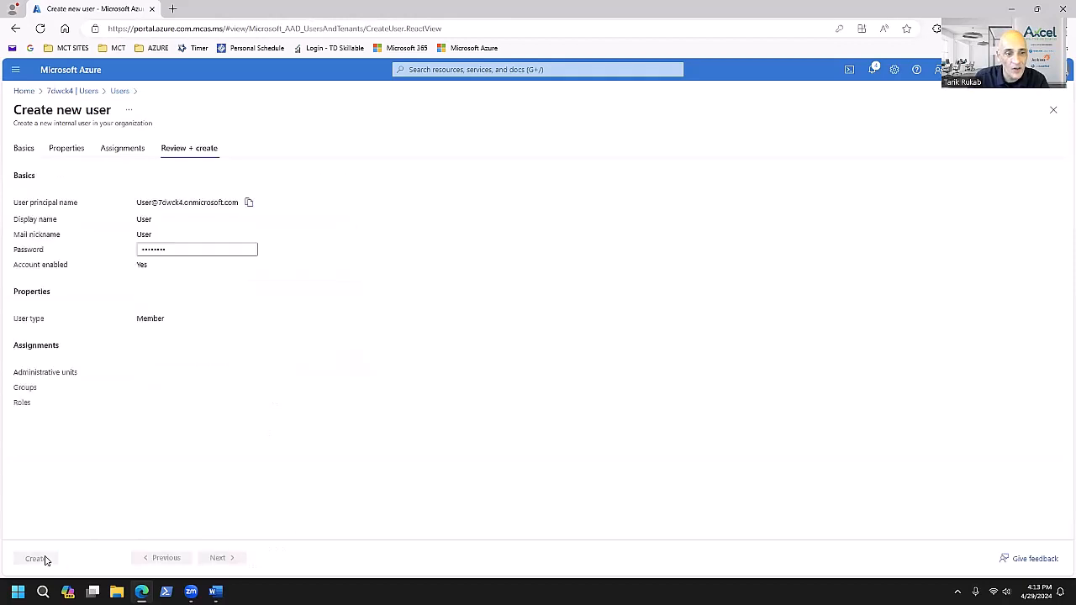
click(46, 560)
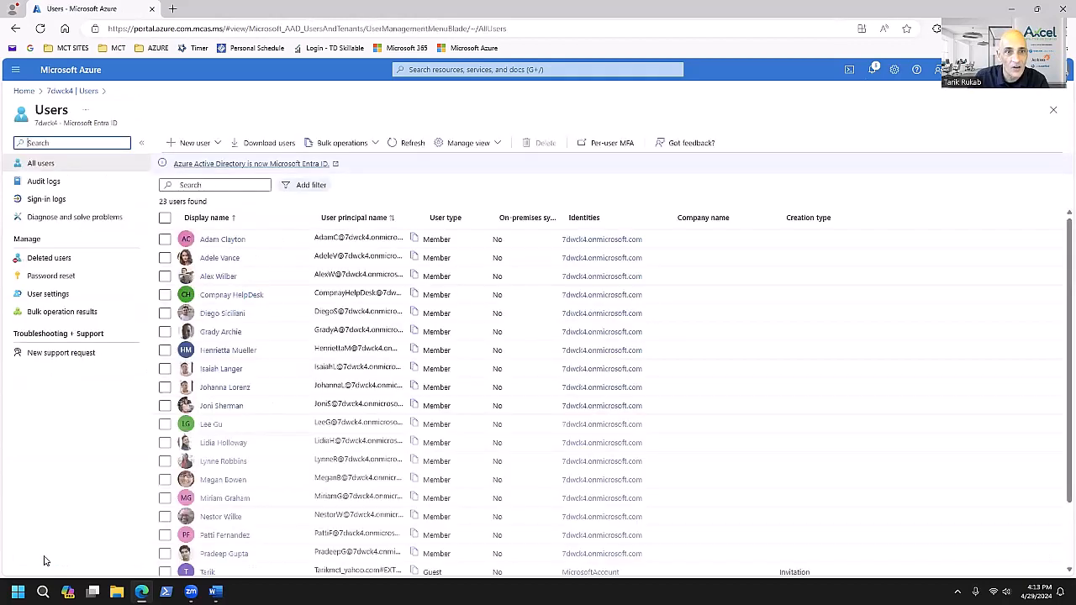
Refresh the user list to find the new account "User", and copy the user principal name from its profile
click(413, 143)
scroll(428, 294, down, 2)
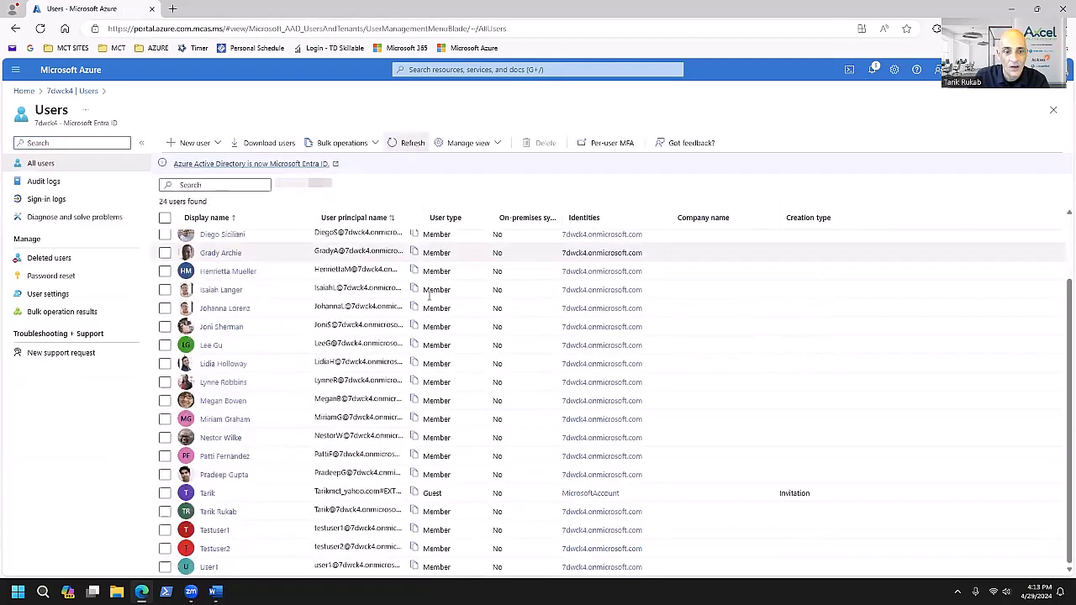
click(409, 143)
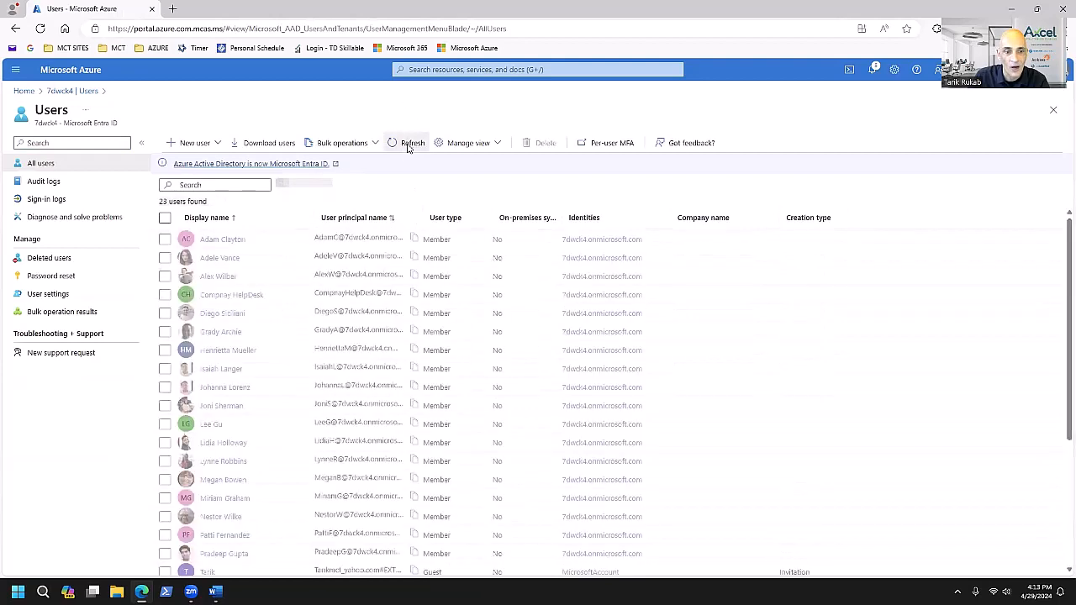
scroll(395, 269, down, 2)
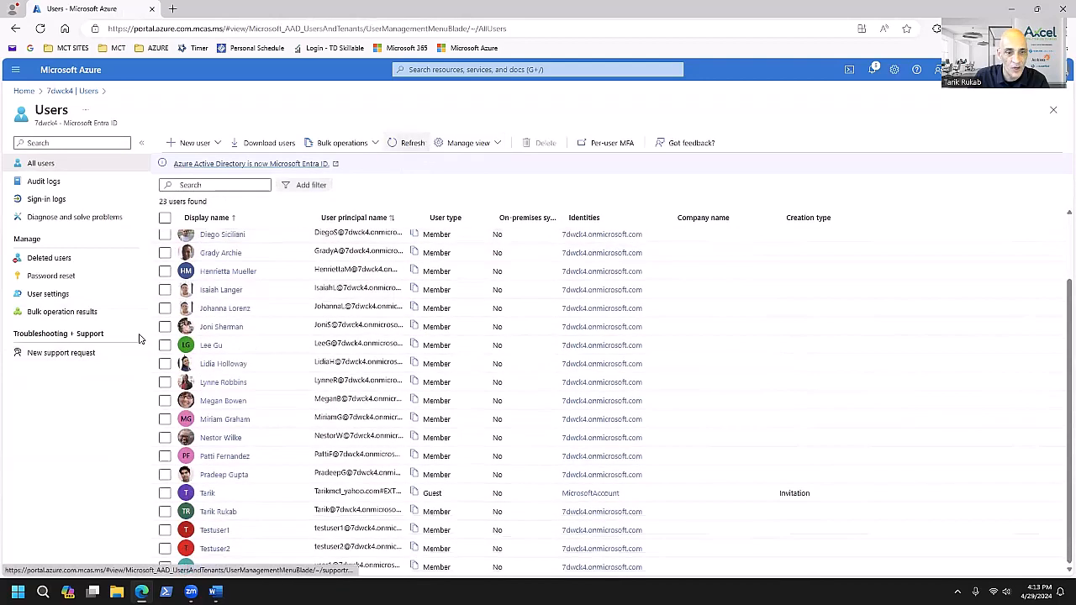
click(412, 143)
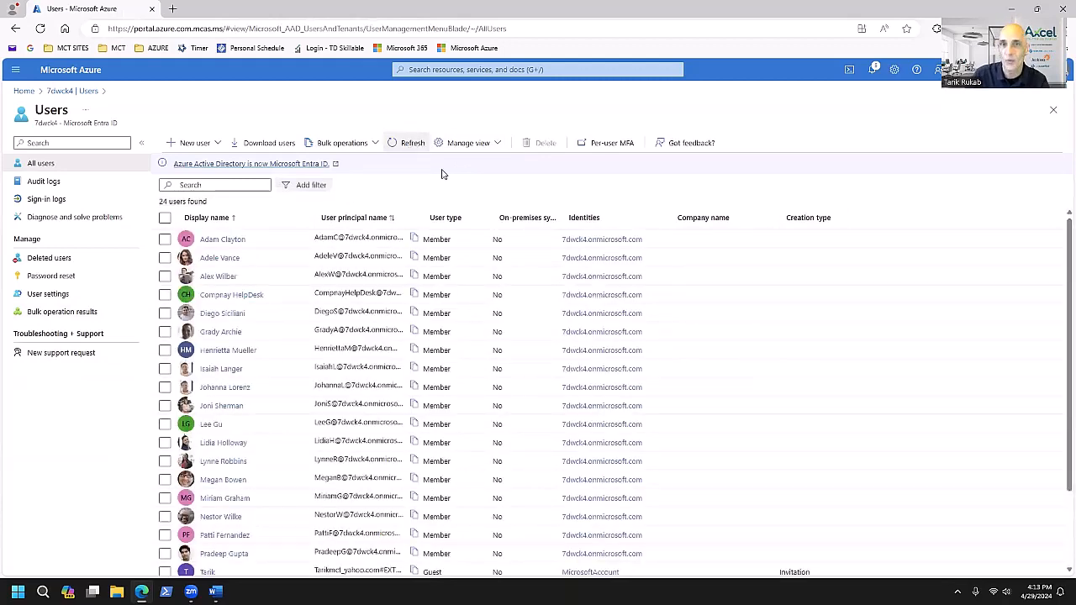
scroll(343, 473, down, 2)
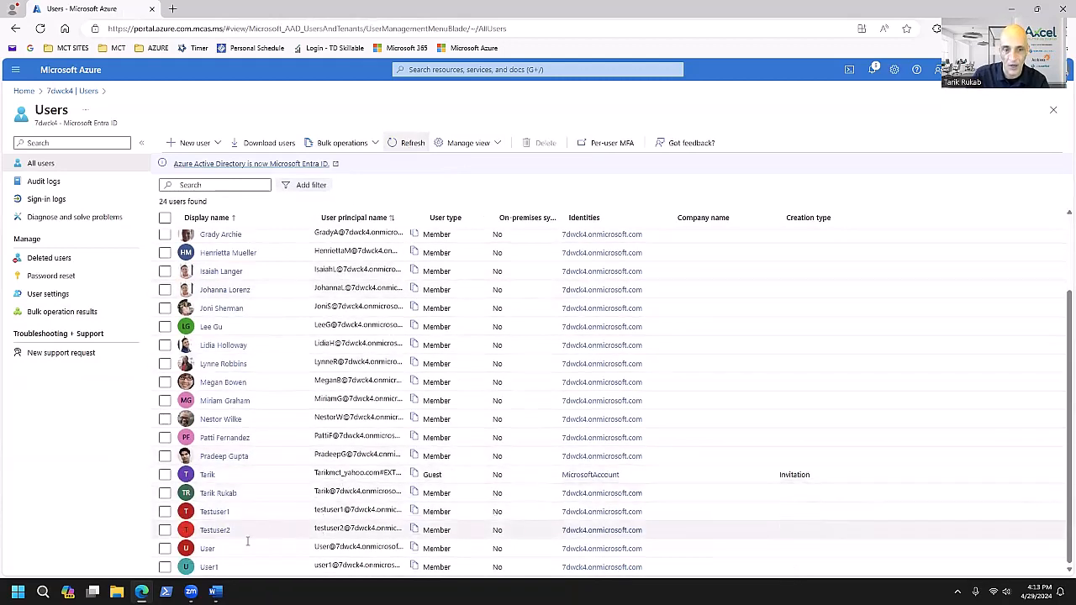
click(206, 549)
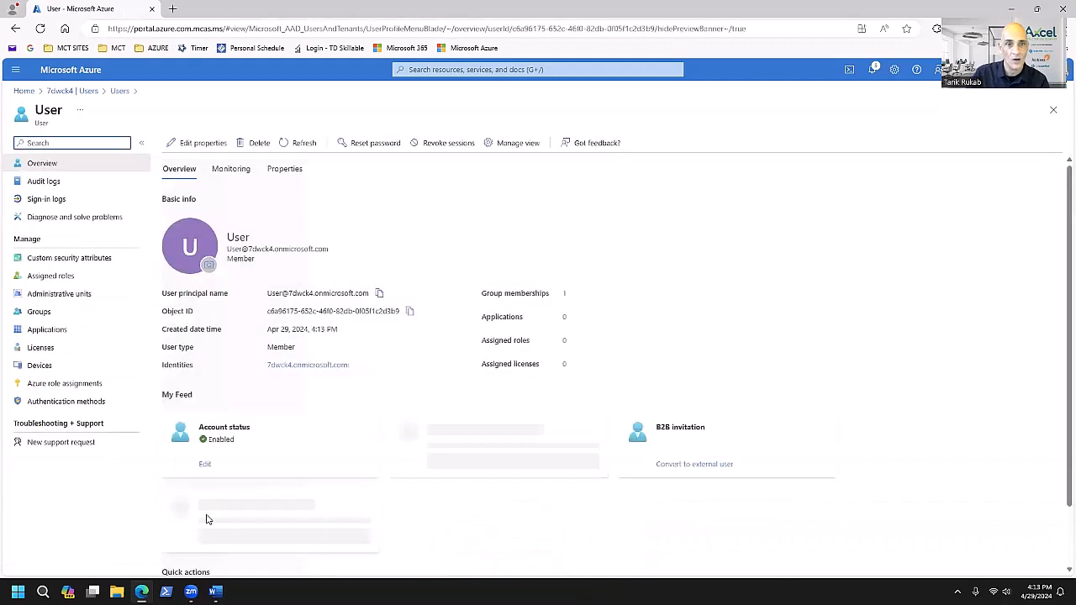
click(379, 292)
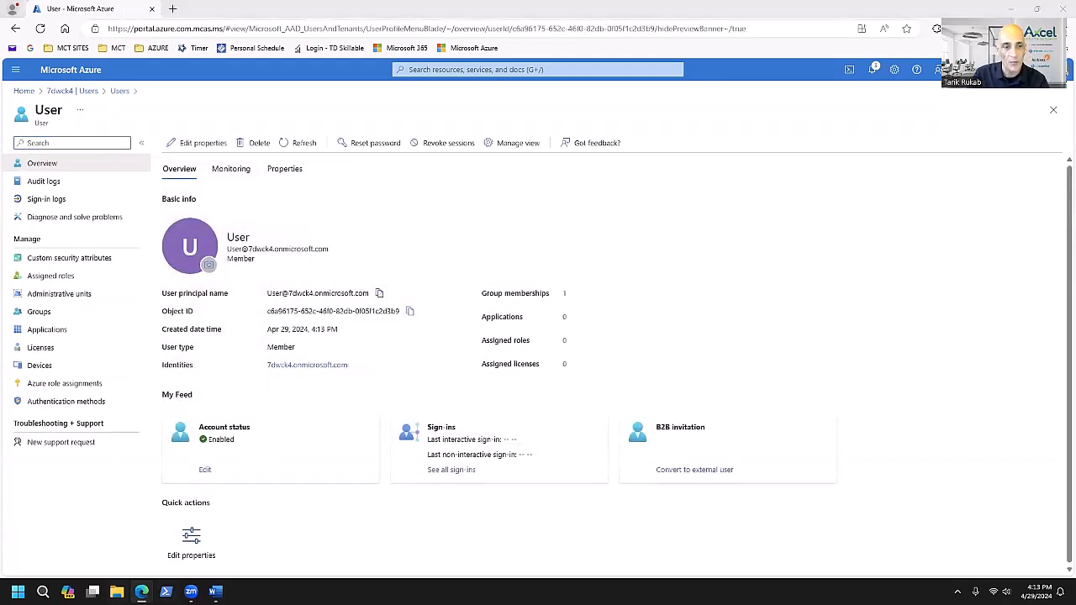
Open the Microsoft 365 portal at portal.office.com in a new InPrivate browser window, reloading the page as needed
right_click(141, 592)
click(143, 506)
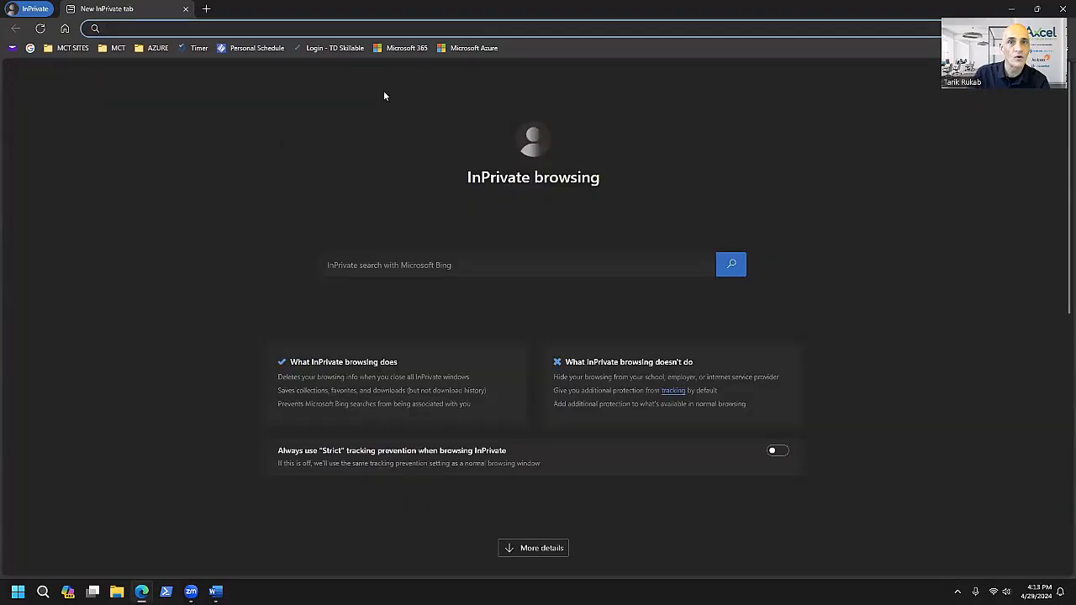
click(406, 49)
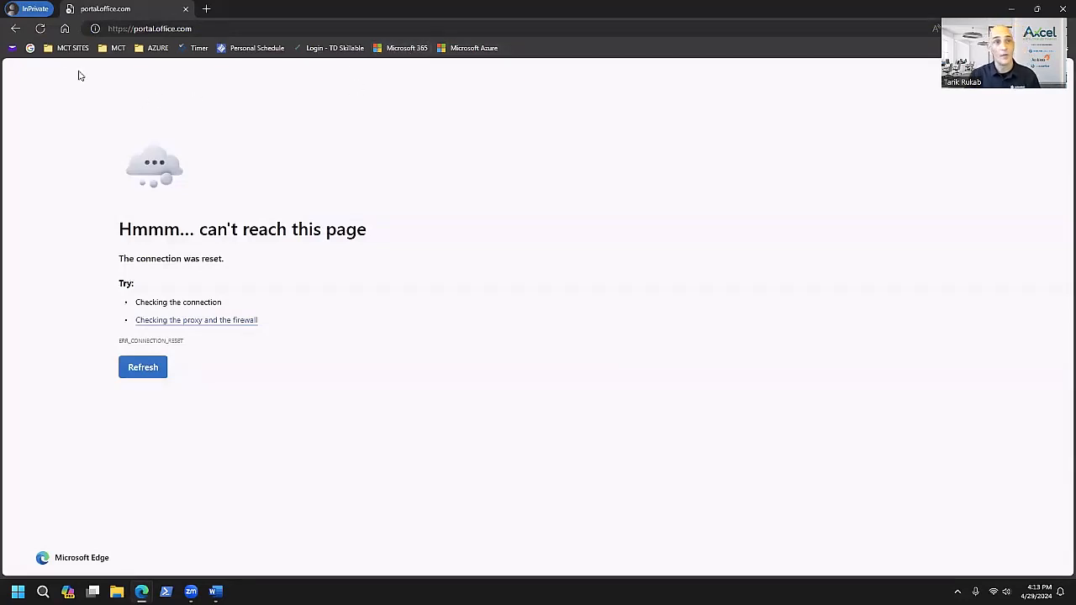
click(40, 30)
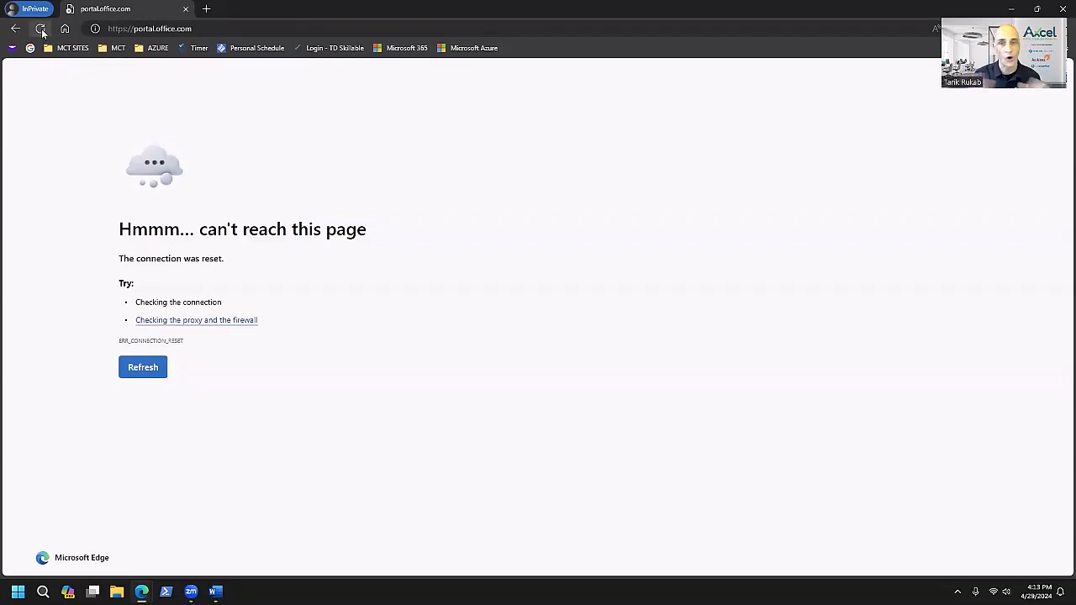
click(43, 31)
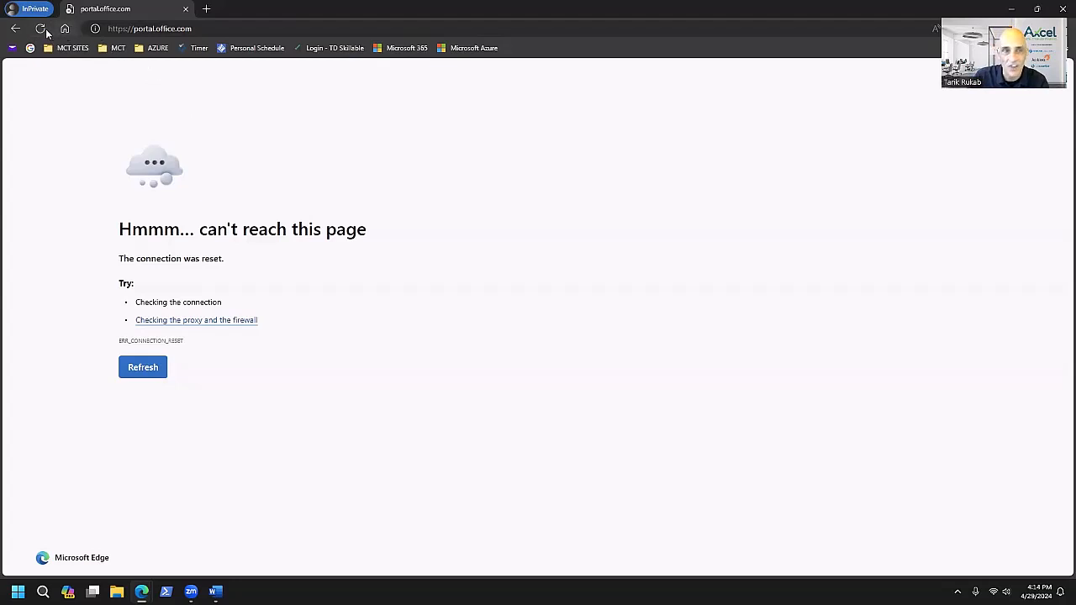
click(42, 30)
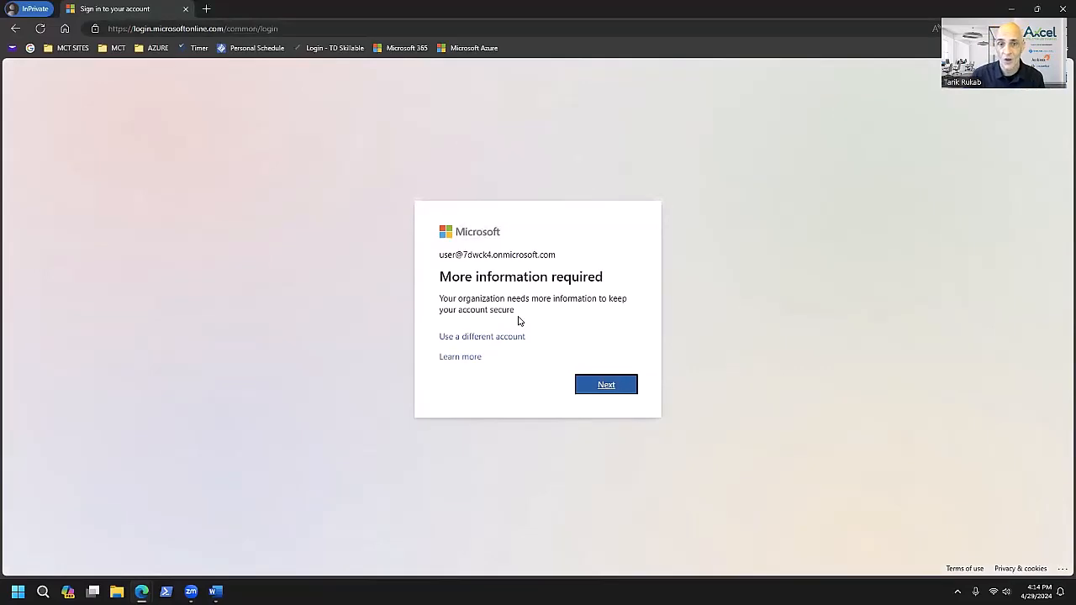
Continue to the security information registration and choose Phone as the verification method instead of the Authenticator app
click(605, 385)
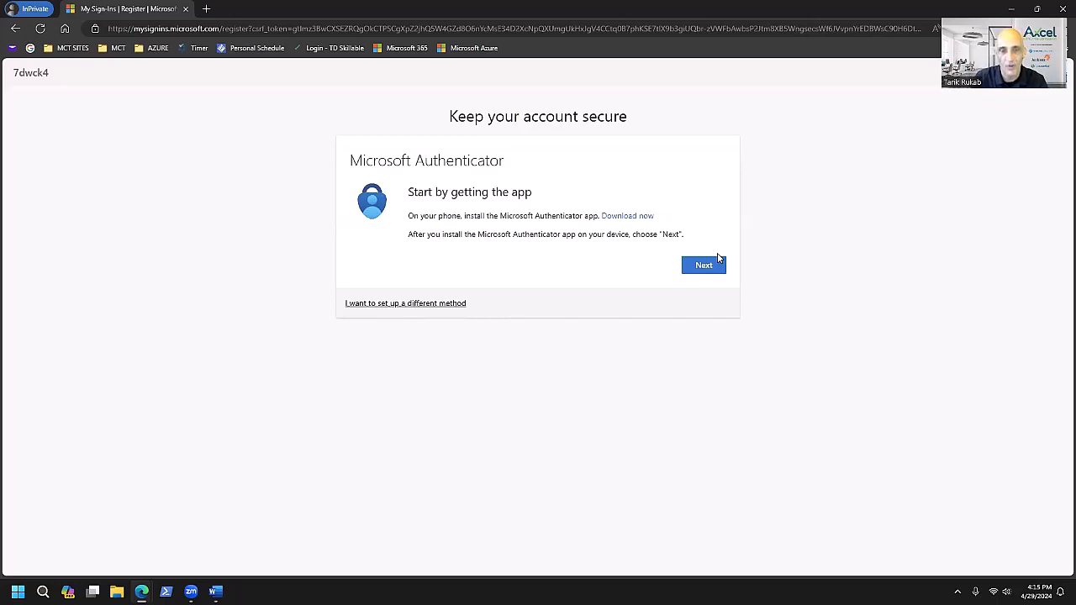
click(403, 307)
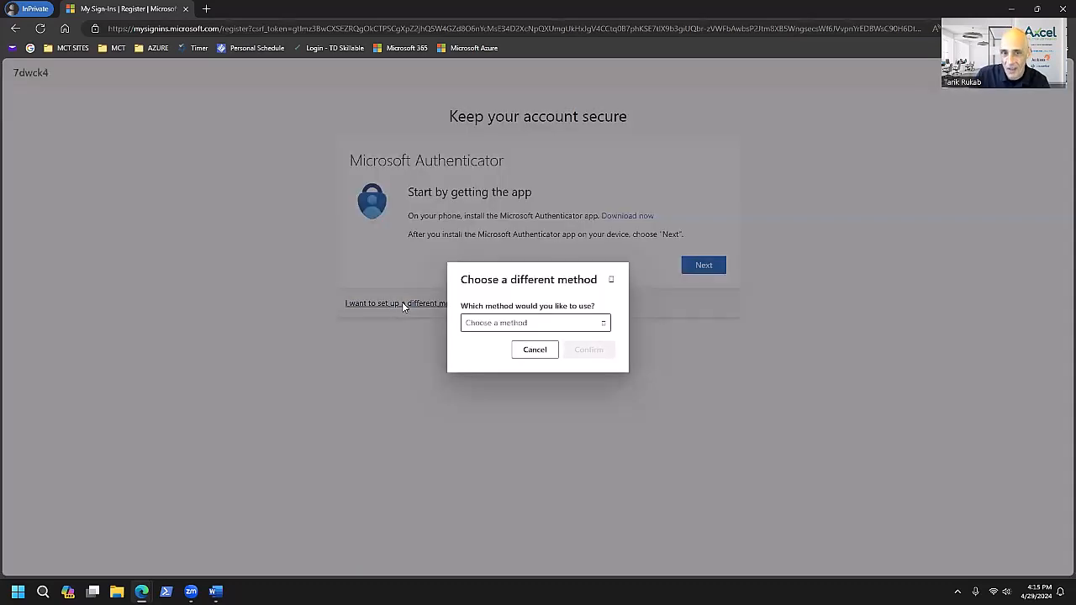
click(509, 321)
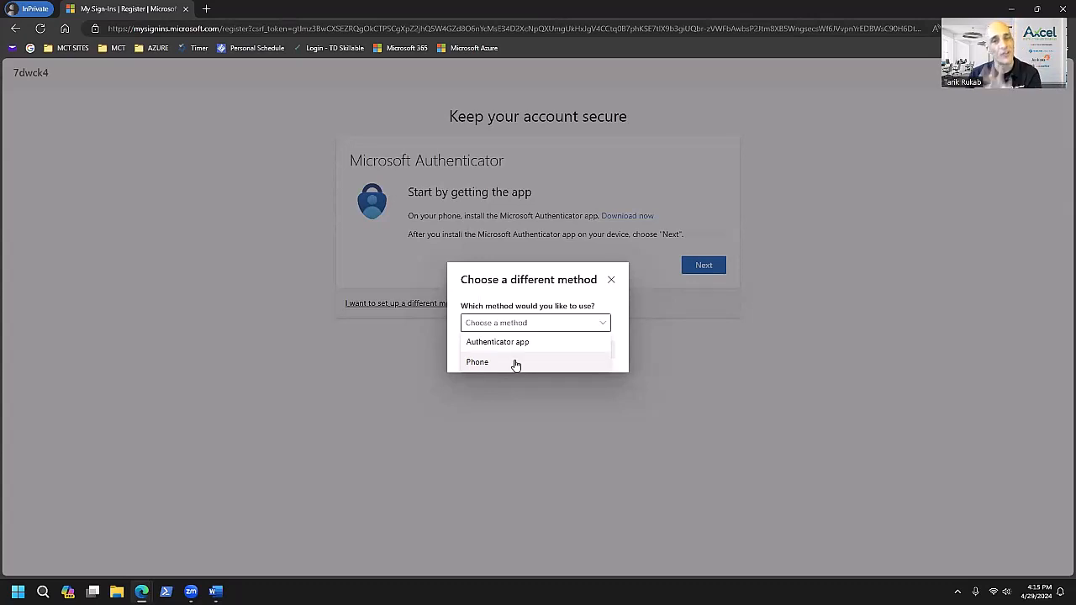
click(516, 365)
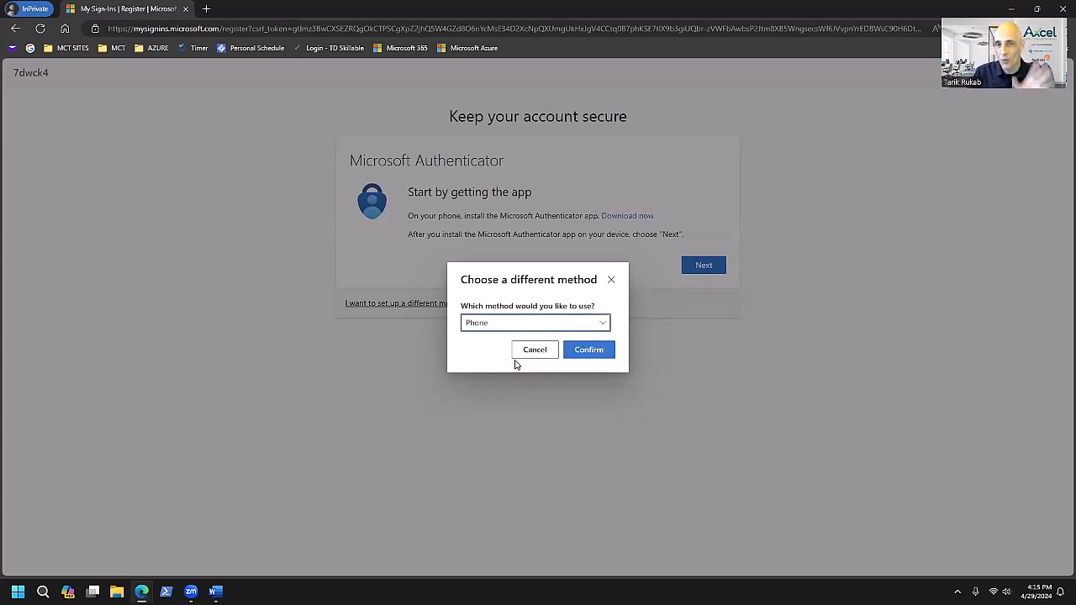
click(588, 349)
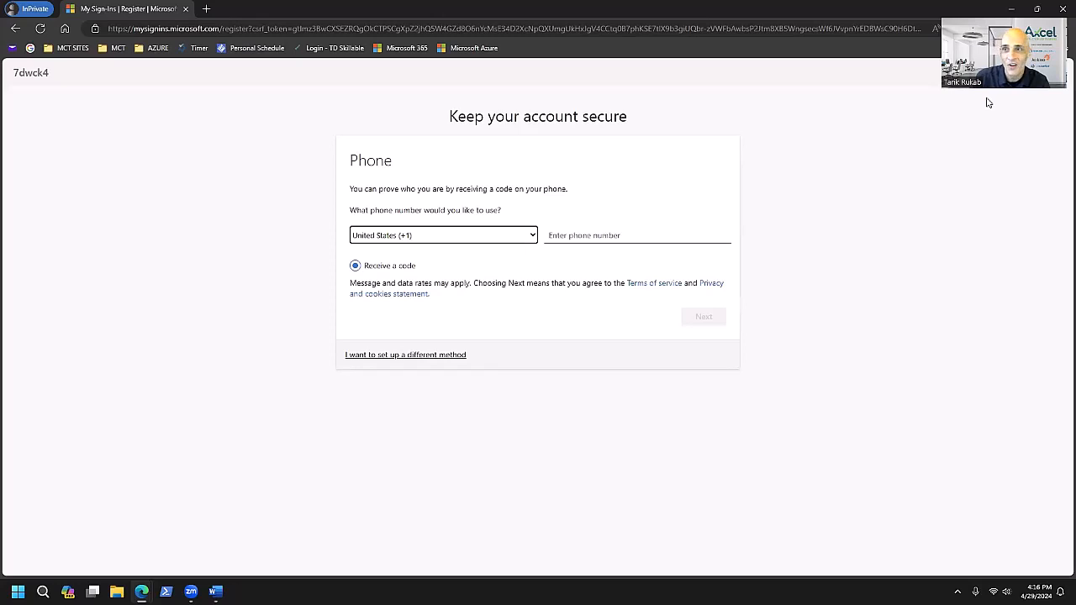
Return to the Azure portal window and close the user profile and the Users list, back to the tenant overview
drag(917, 8, 792, 84)
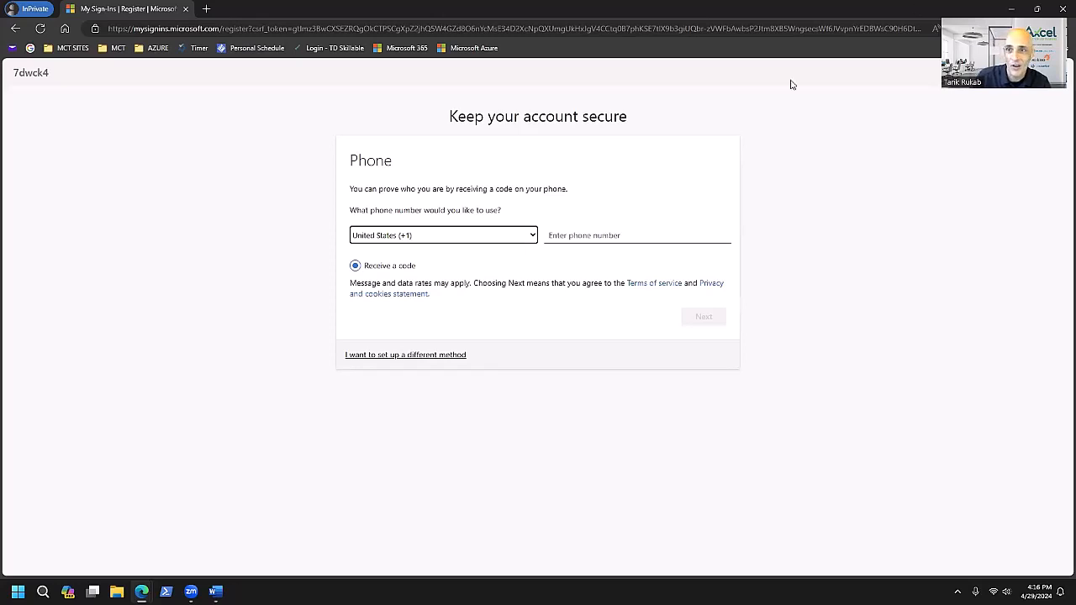
click(928, 91)
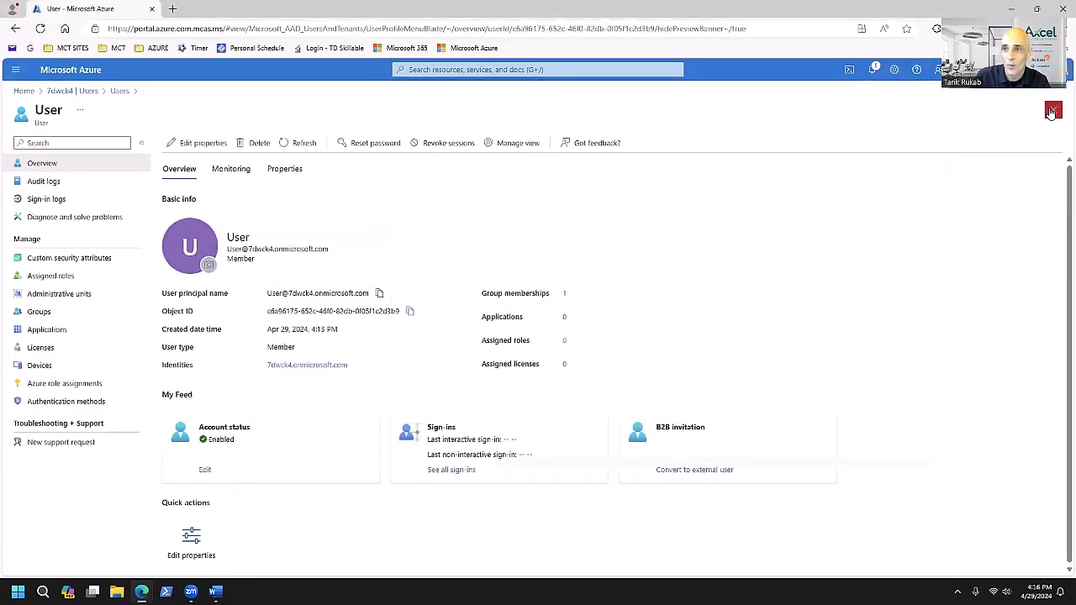
click(1053, 109)
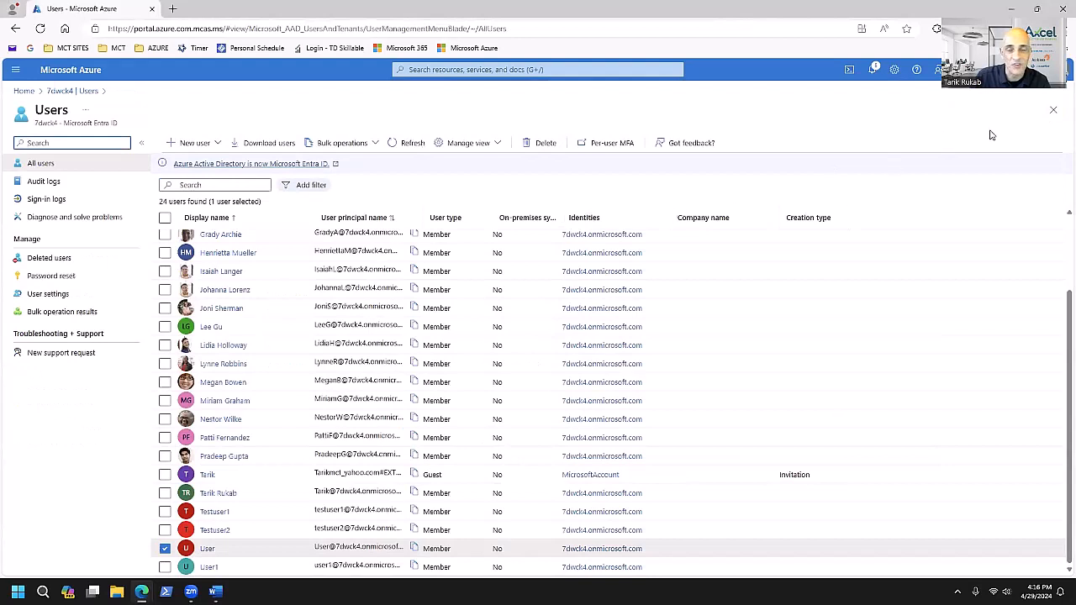
click(1053, 111)
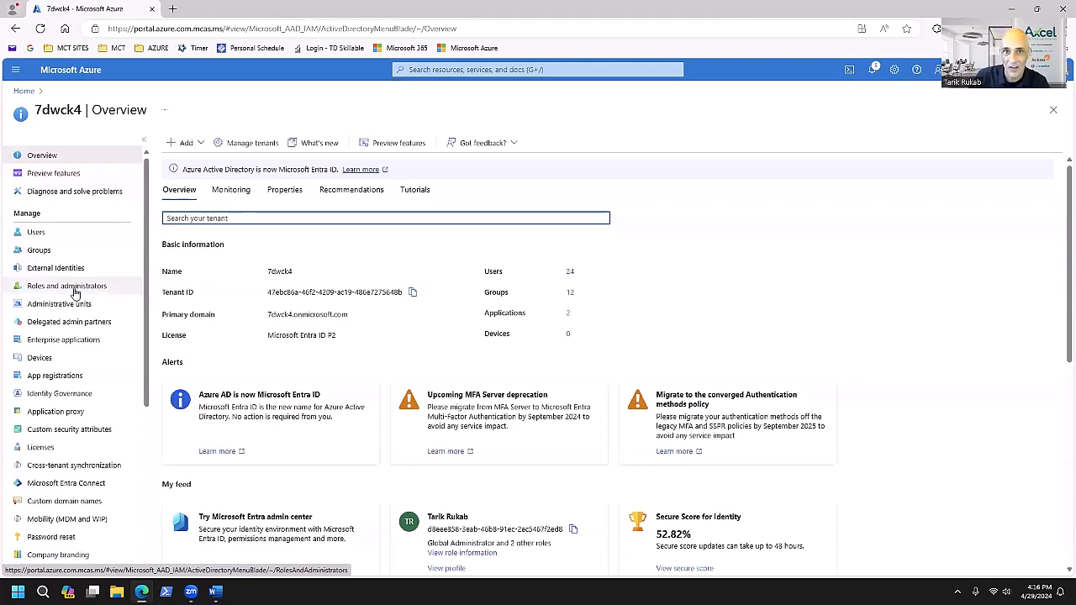
Open the tenant's Security section and examine the Authentication methods policies
scroll(74, 288, down, 5)
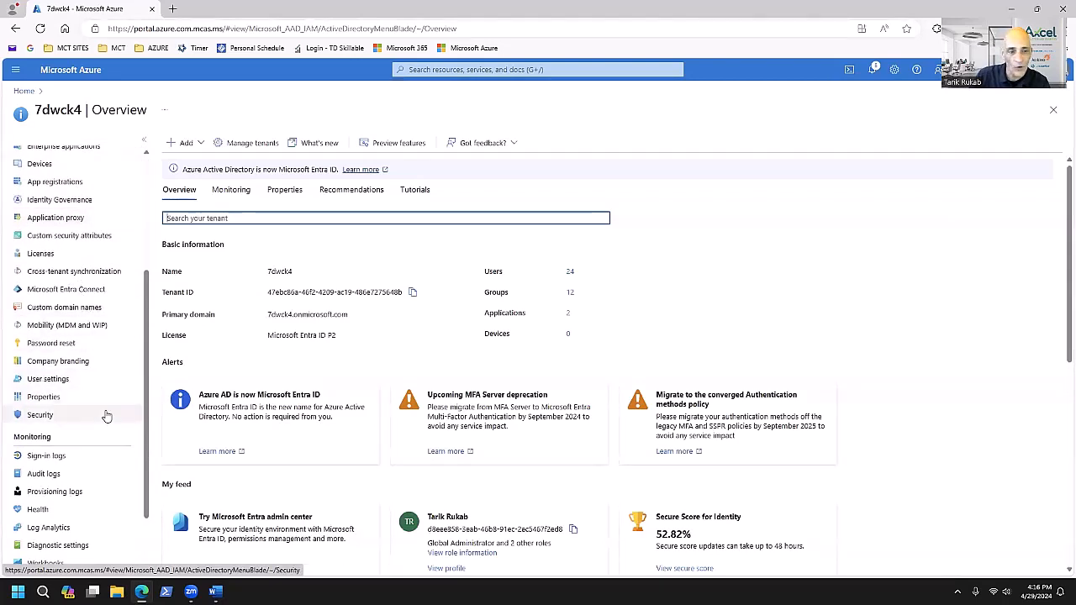
click(42, 416)
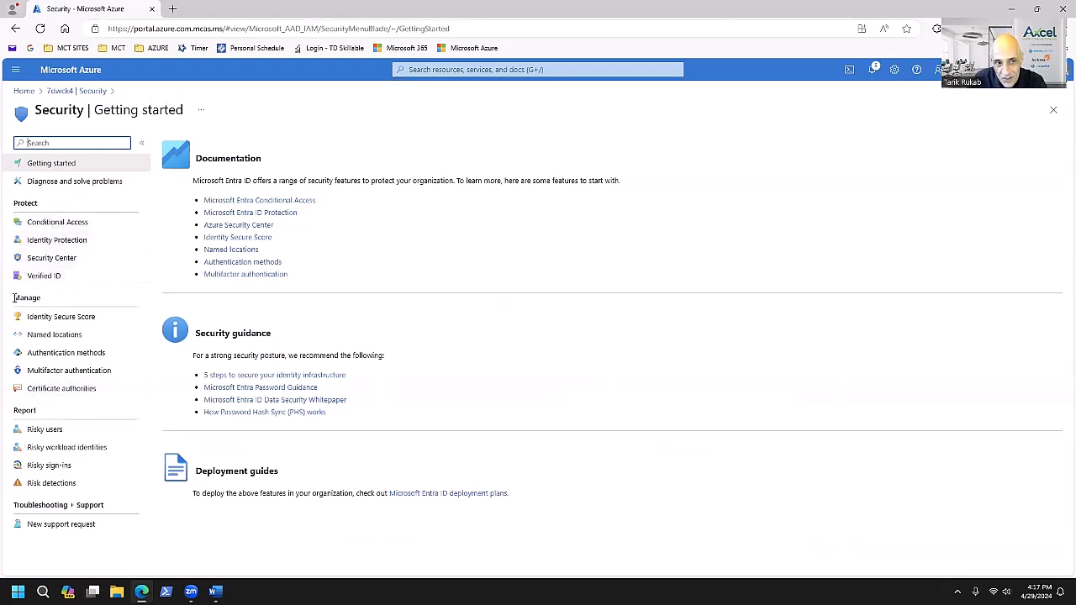
drag(15, 298, 41, 298)
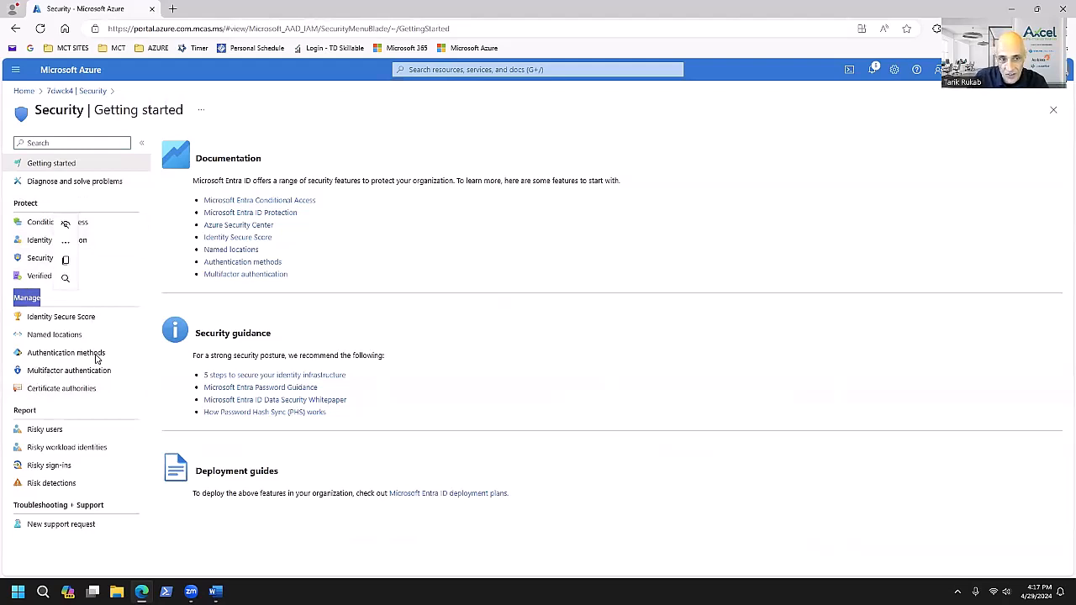
click(83, 354)
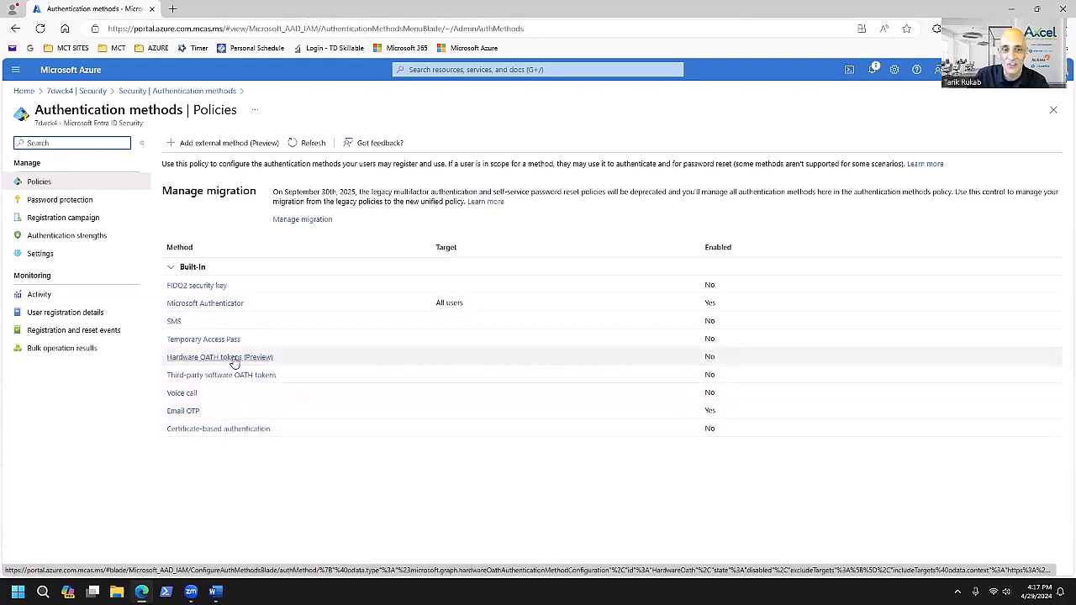
Try targeting Microsoft Authenticator at selected groups, browse the groups that can be added, and discard the unsaved edits
click(202, 308)
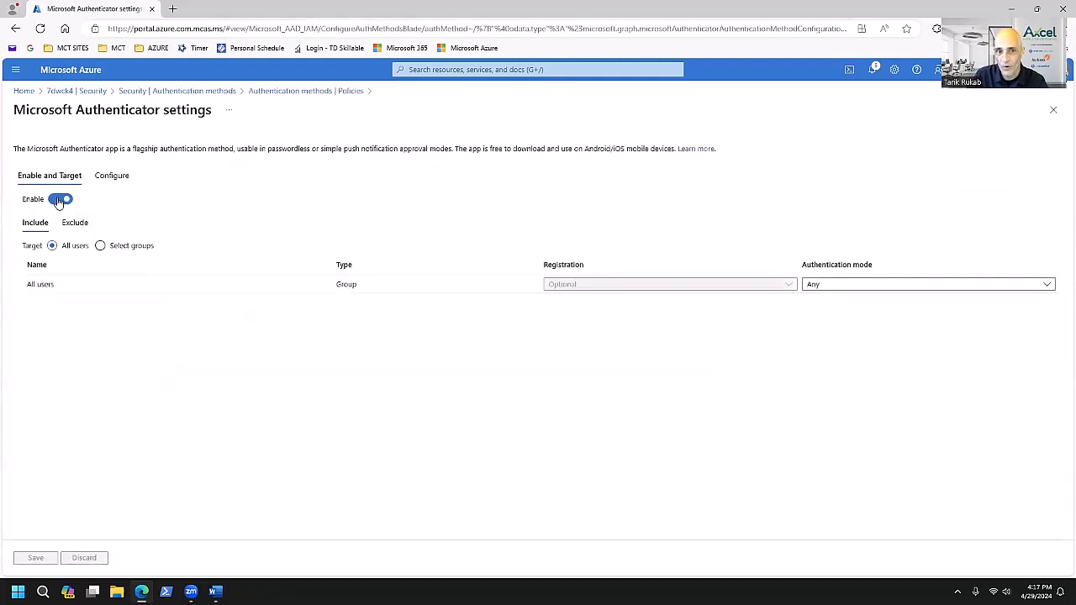
click(127, 248)
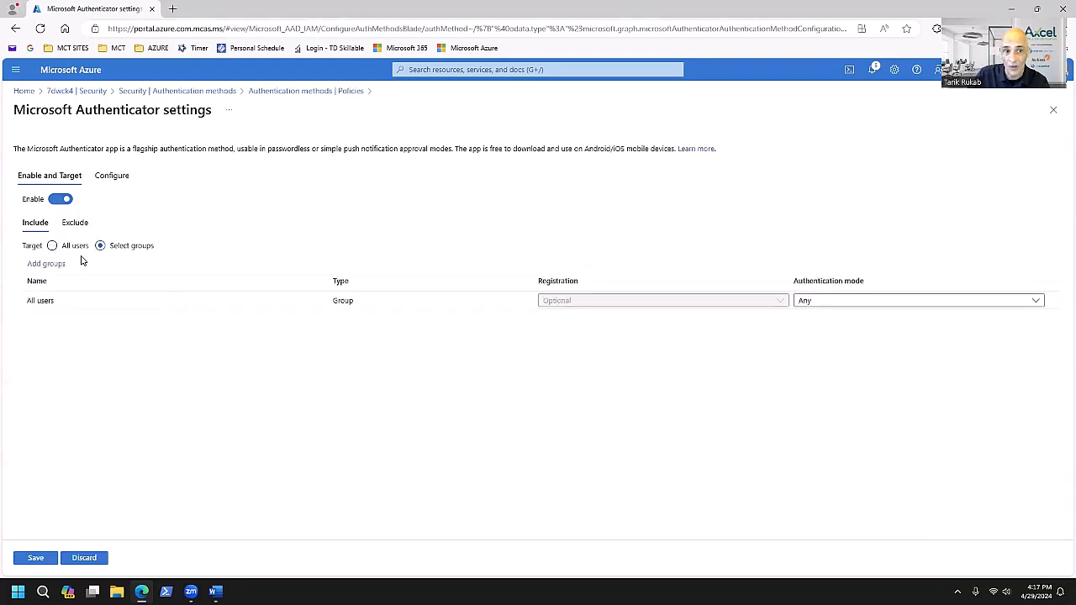
click(53, 266)
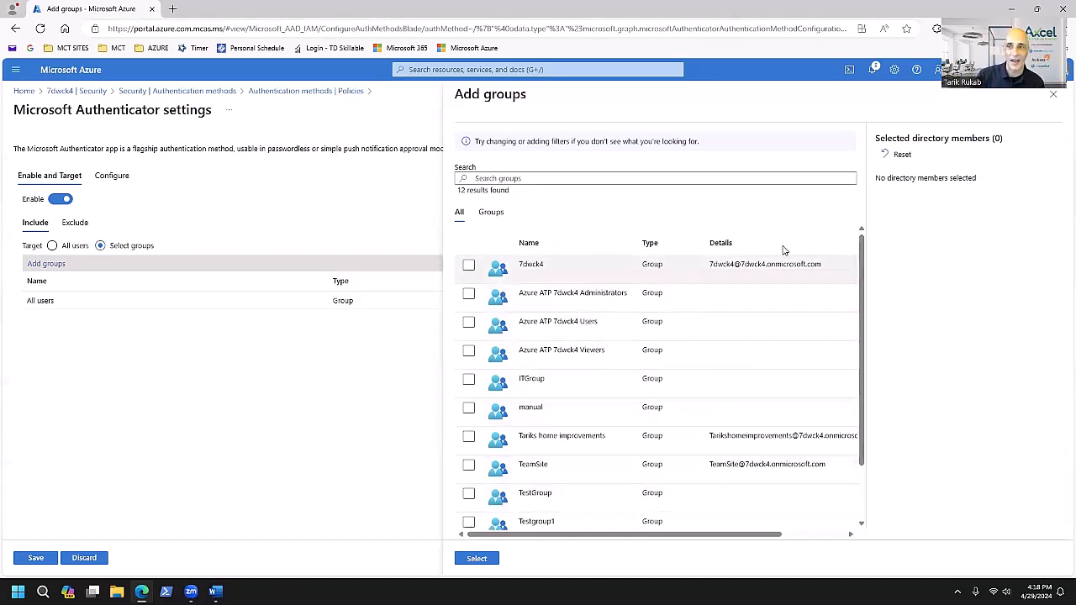
click(1054, 98)
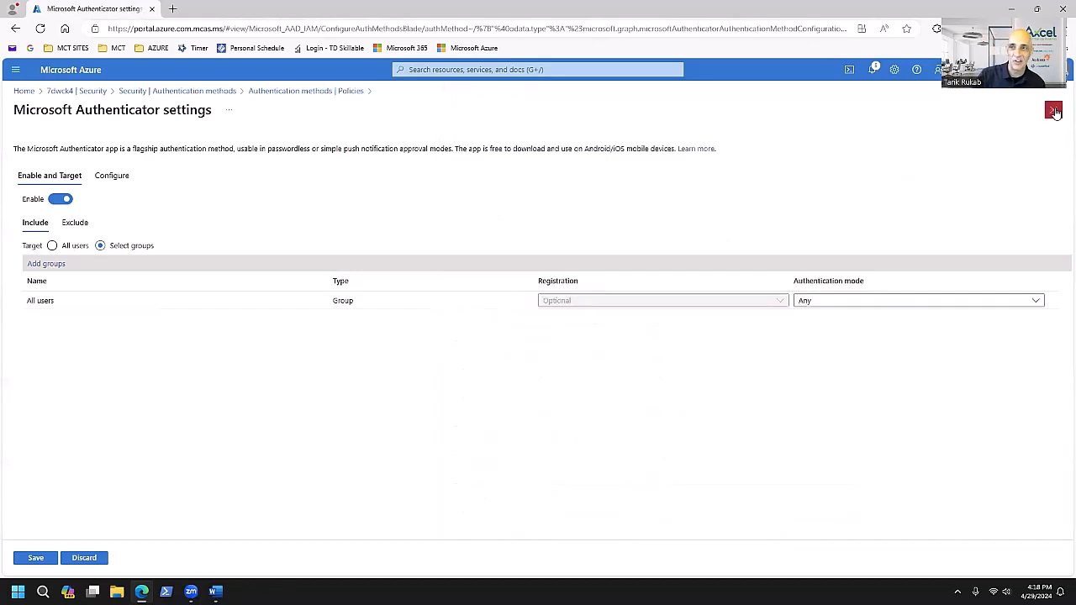
click(1054, 111)
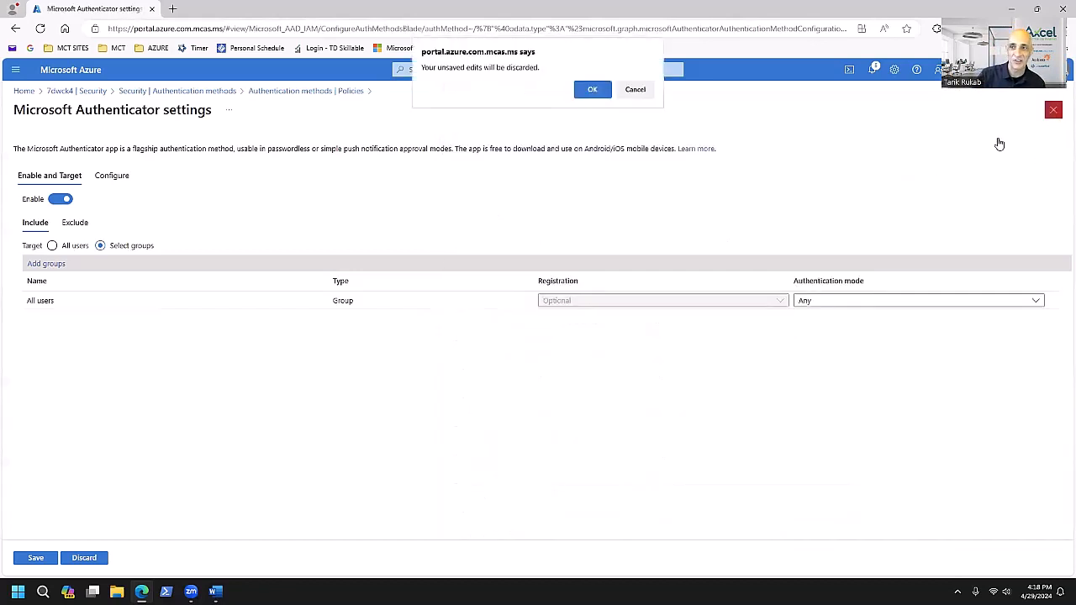
click(593, 90)
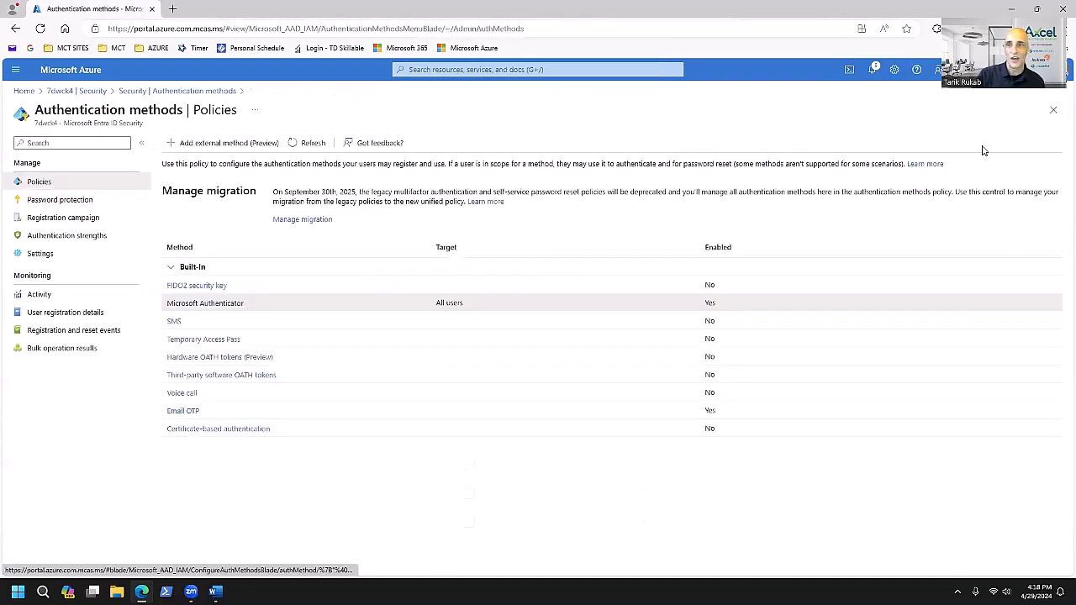
Close the Authentication methods, Security and tenant overview pages to return to the Azure home page
click(1054, 113)
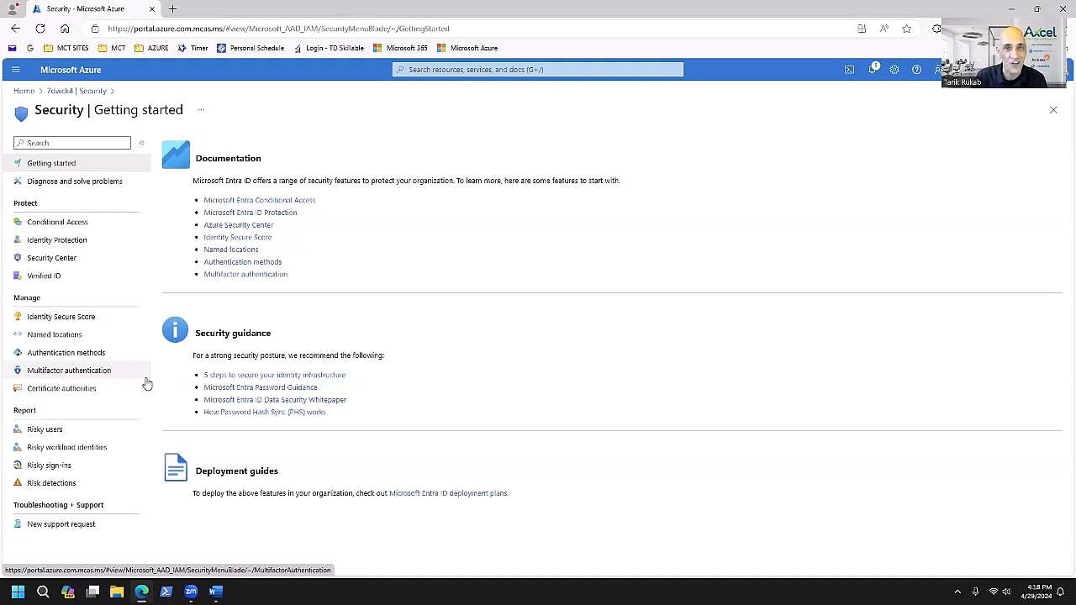
click(1053, 110)
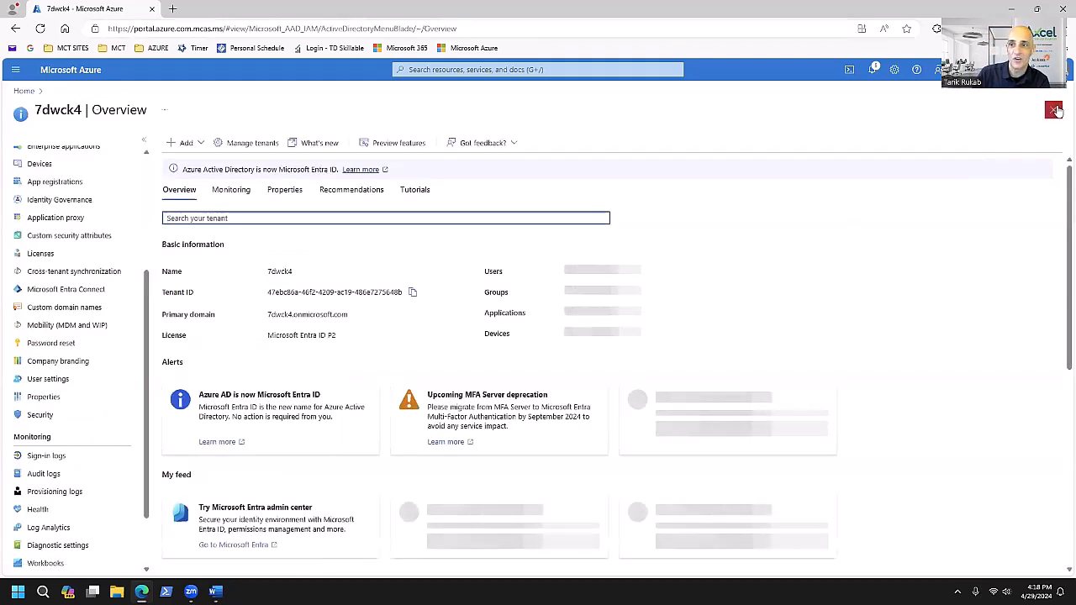
click(1053, 110)
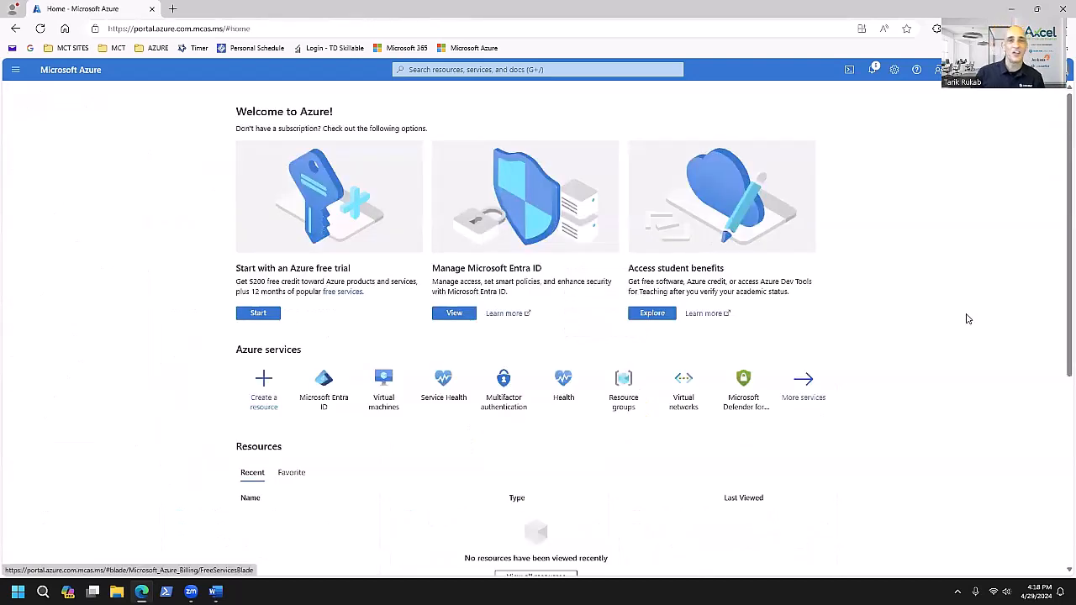